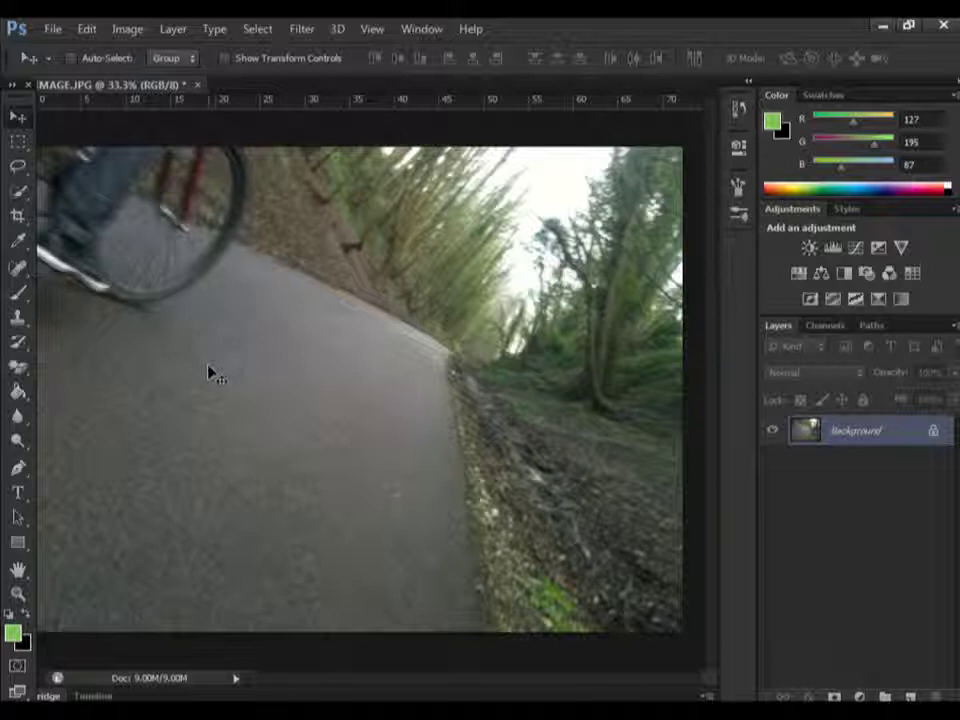
Step: Duplicate the Background layer into a 'Background copy' layer above it
right_click(850, 444)
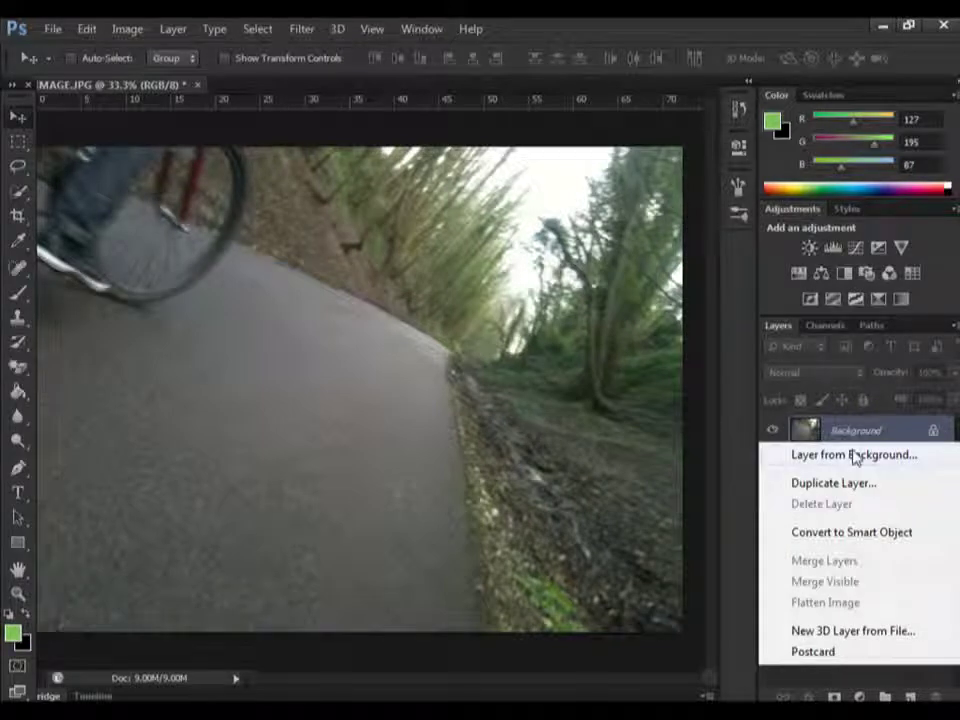
left_click(790, 484)
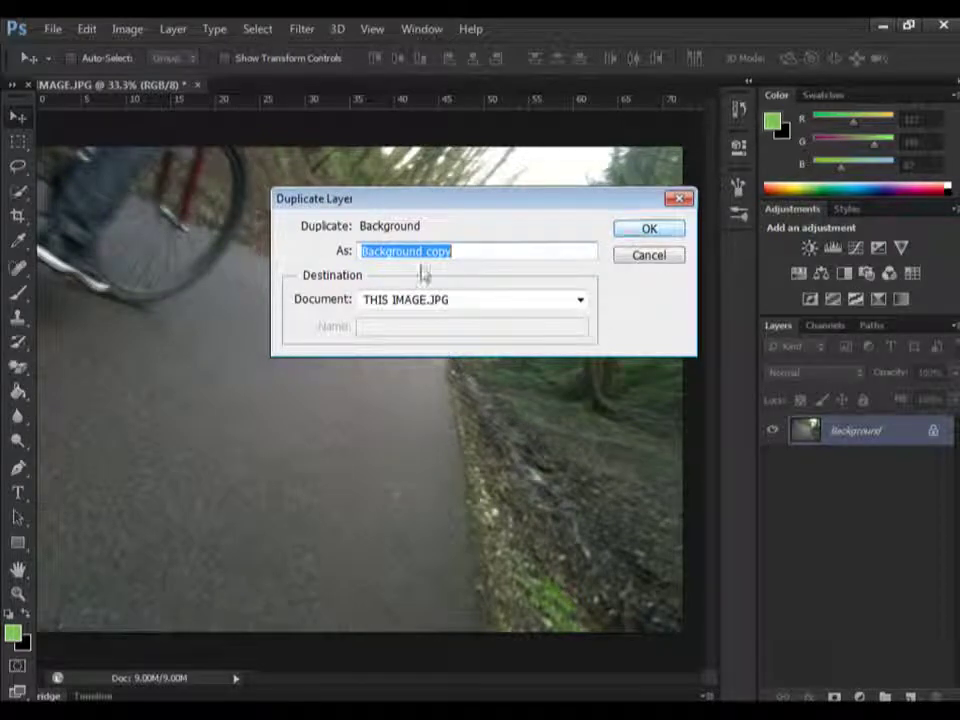
left_click(666, 229)
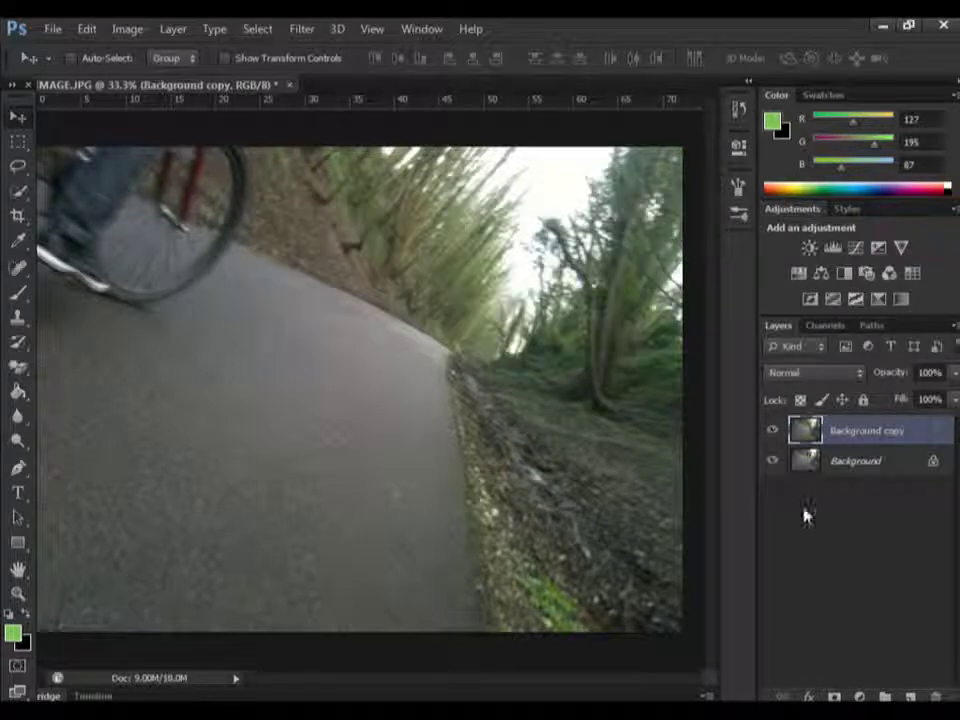
left_click(851, 463)
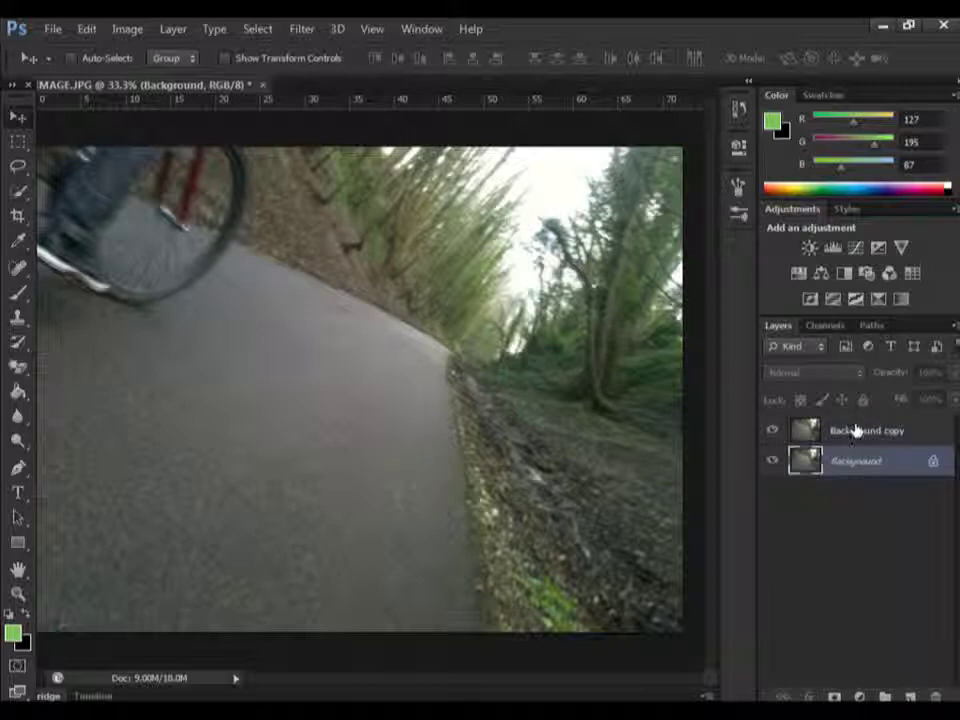
Step: On Background copy, brush over the tarmac road with Quick Selection, using Alt to subtract
left_click(855, 431)
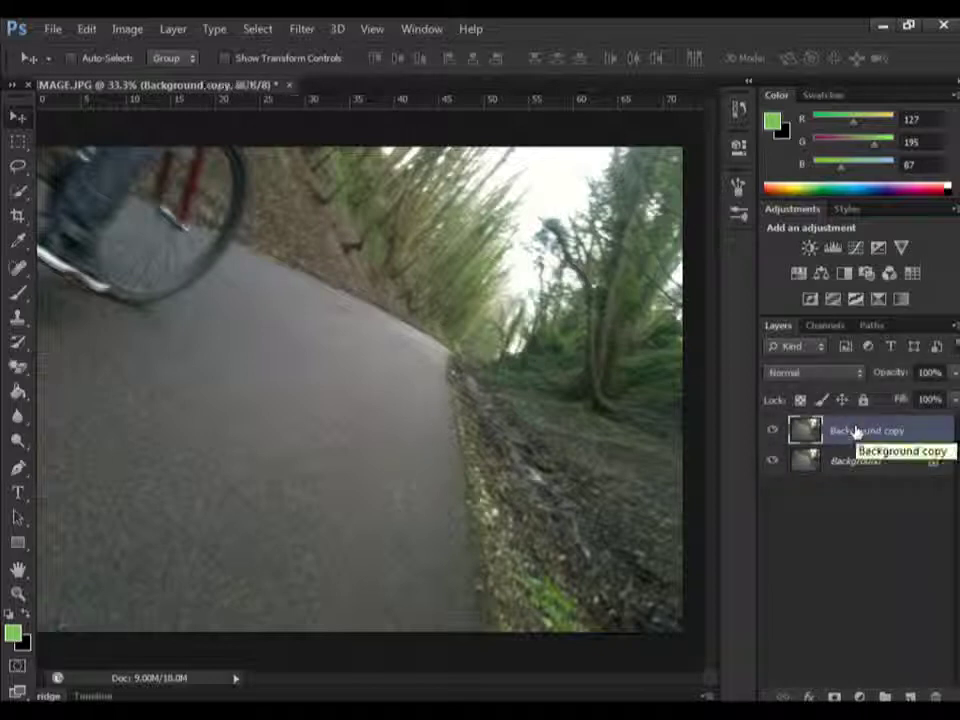
left_click(18, 166)
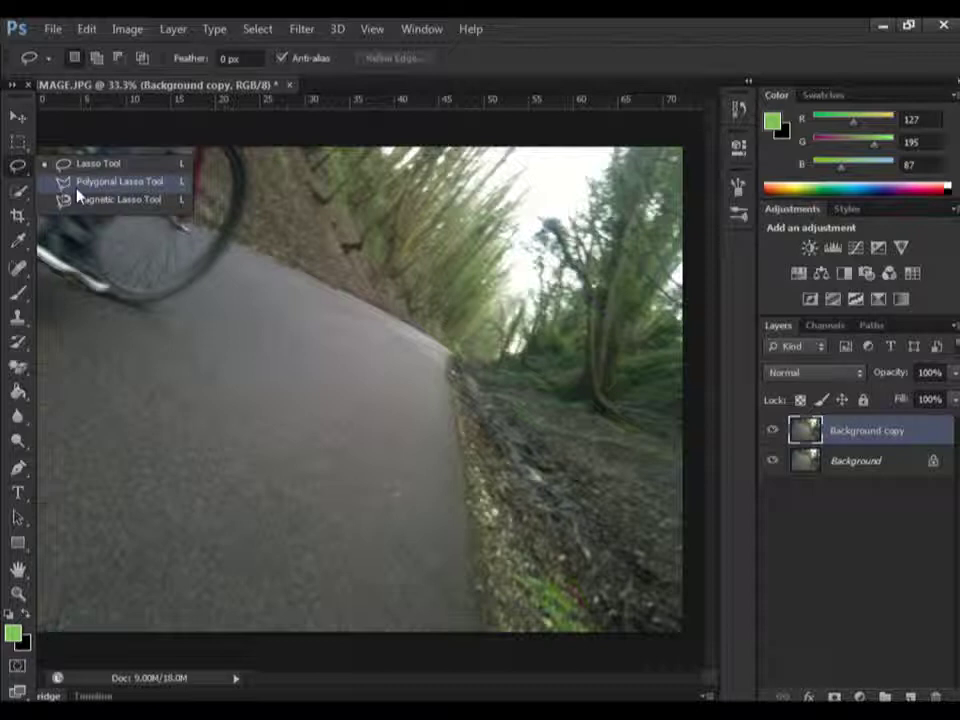
left_click(21, 189)
left_click_drag(19, 191, 78, 201)
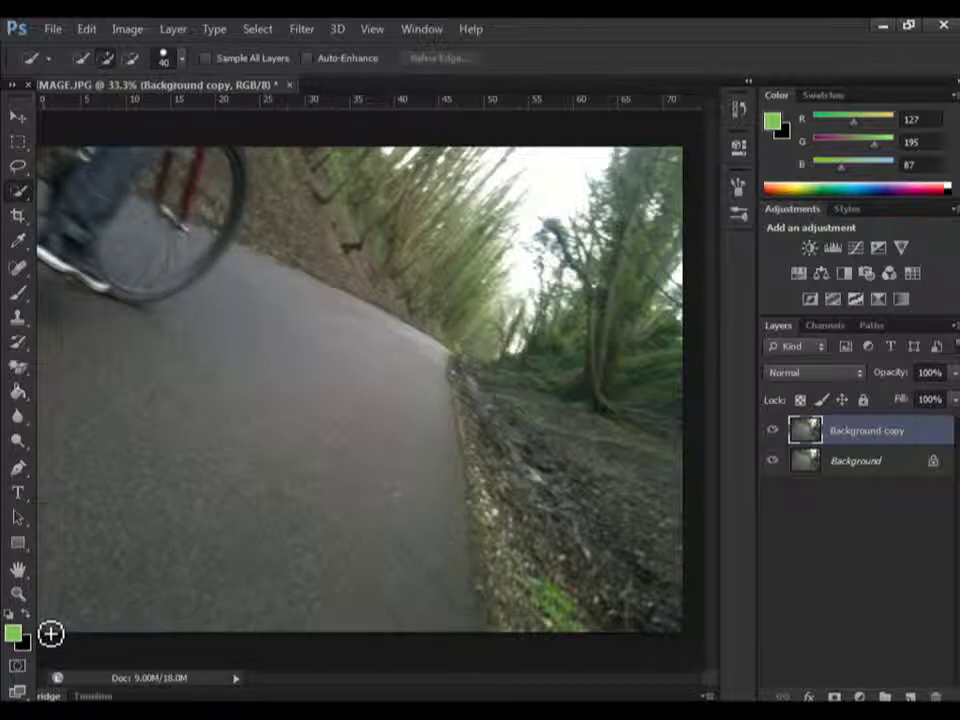
mouse_move(49, 632)
left_mouse_down()
mouse_move(105, 606)
mouse_move(139, 542)
mouse_move(191, 491)
mouse_move(304, 452)
mouse_move(353, 381)
left_mouse_up()
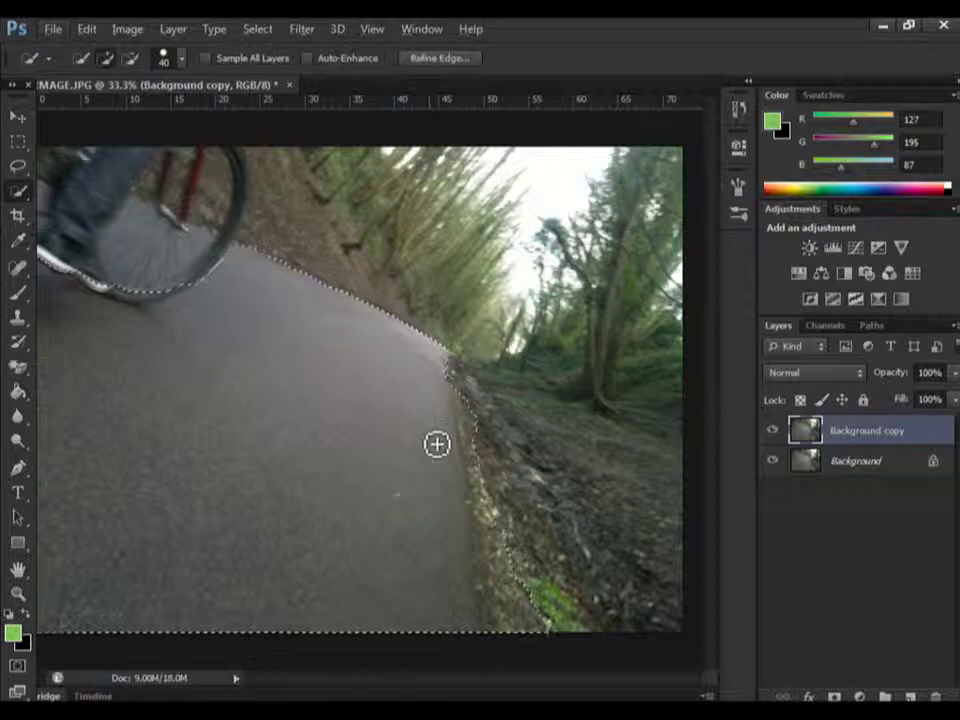
key("alt")
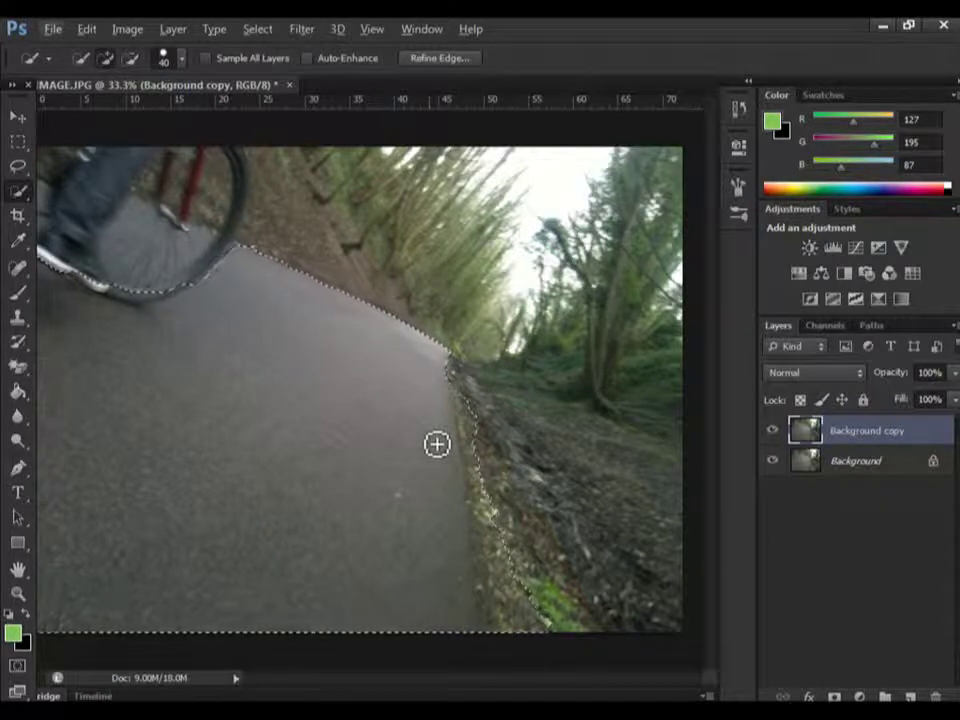
key("alt")
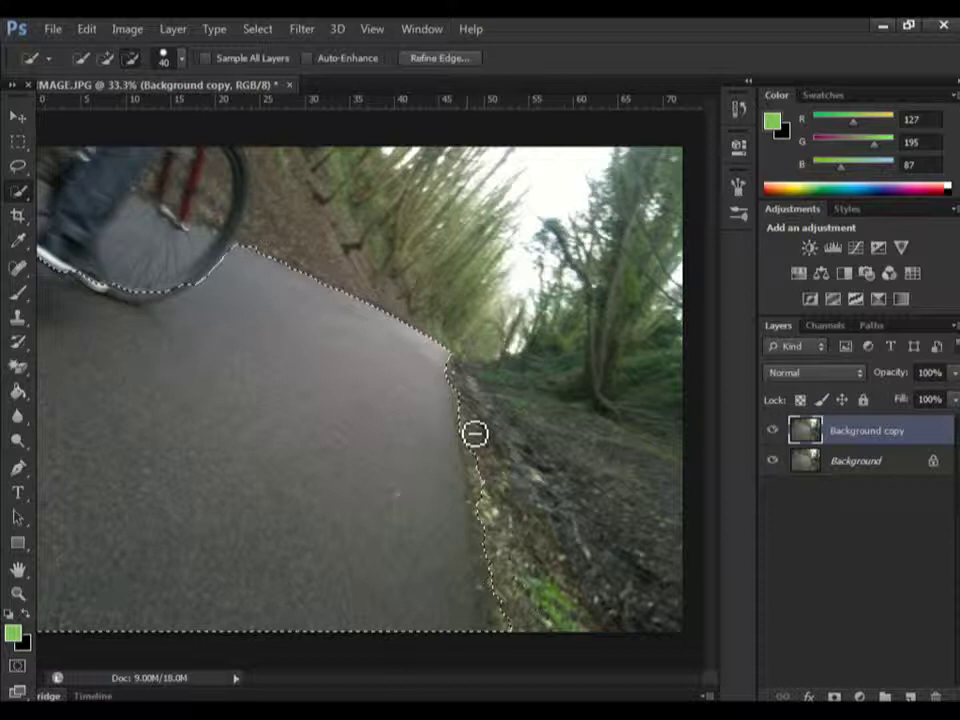
Step: Trim the road selection off the right verge and bike wheel, re-adding road beside the wheel
left_click_drag(480, 455, 495, 538)
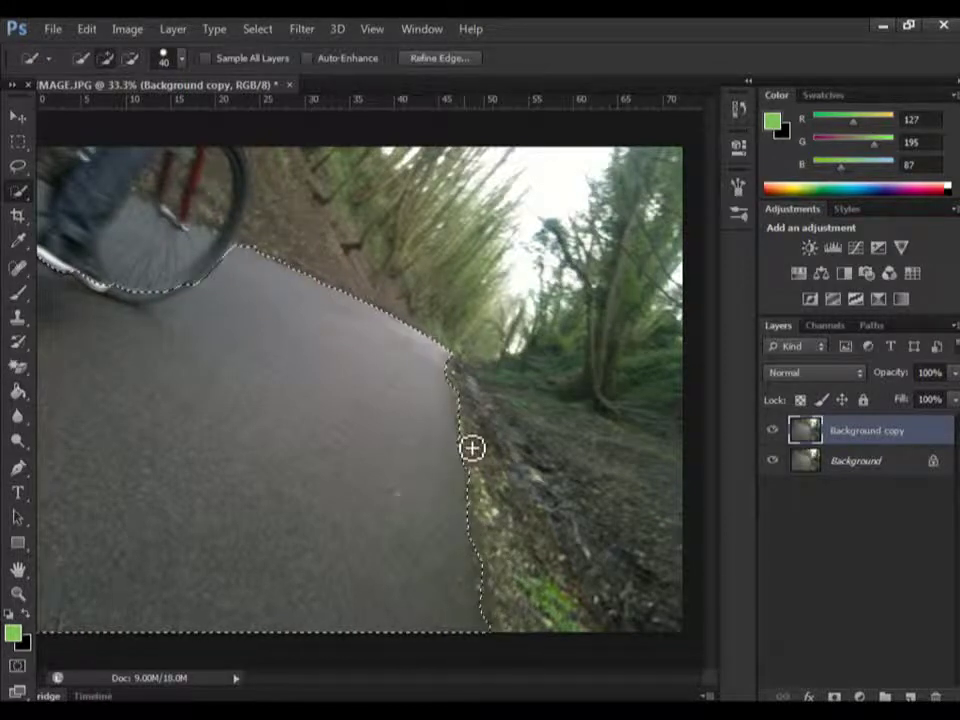
key("alt")
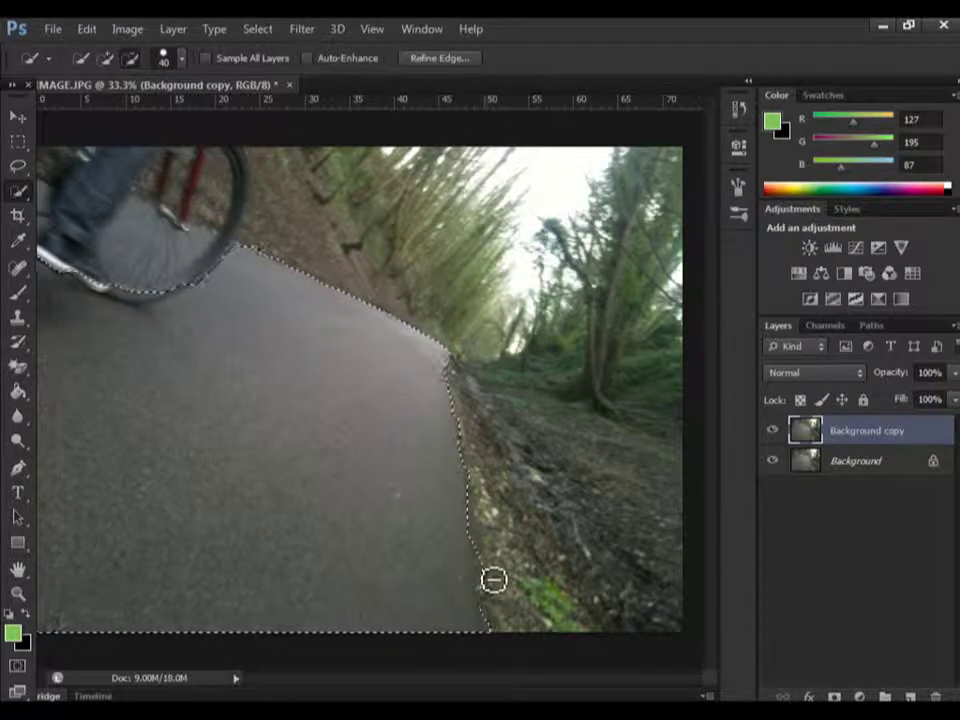
mouse_move(493, 580)
left_mouse_down()
mouse_move(488, 541)
mouse_move(469, 506)
left_mouse_up()
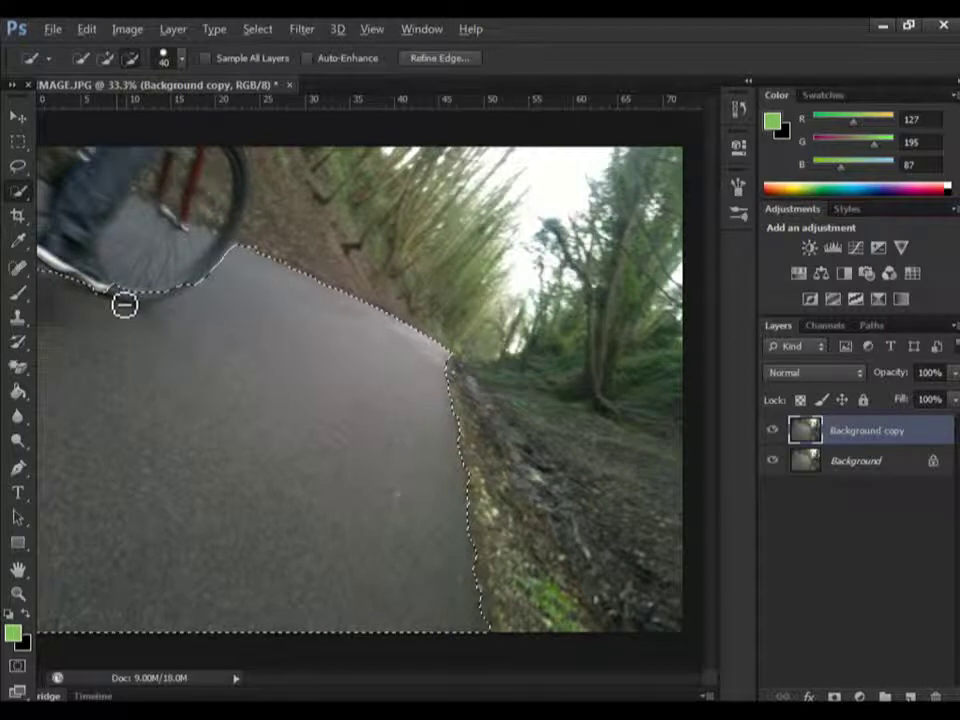
left_click_drag(119, 301, 155, 302)
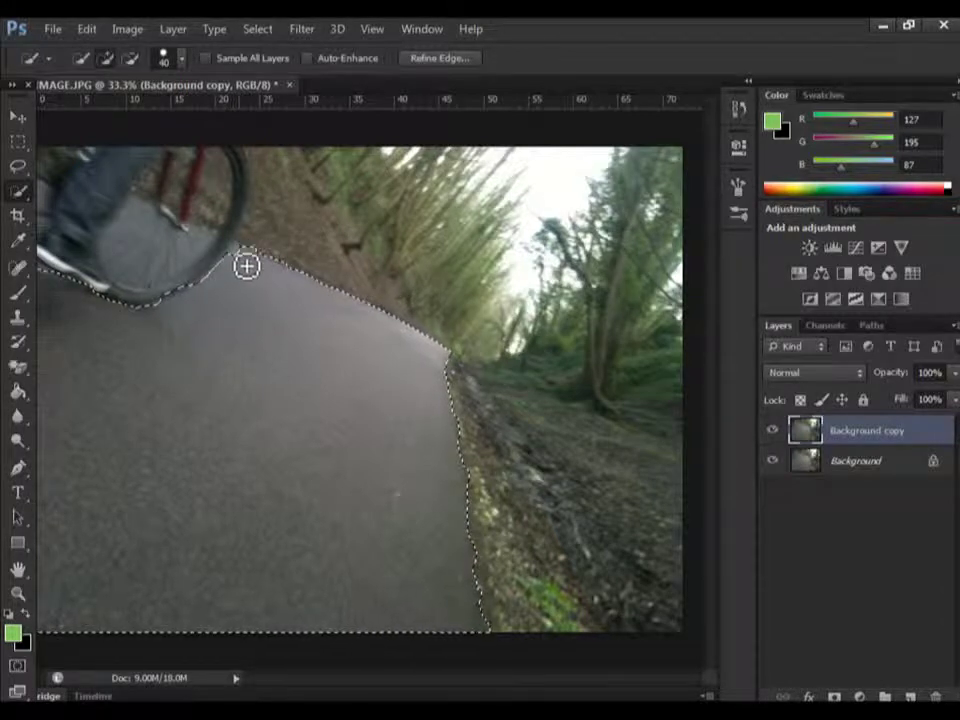
left_click(244, 252)
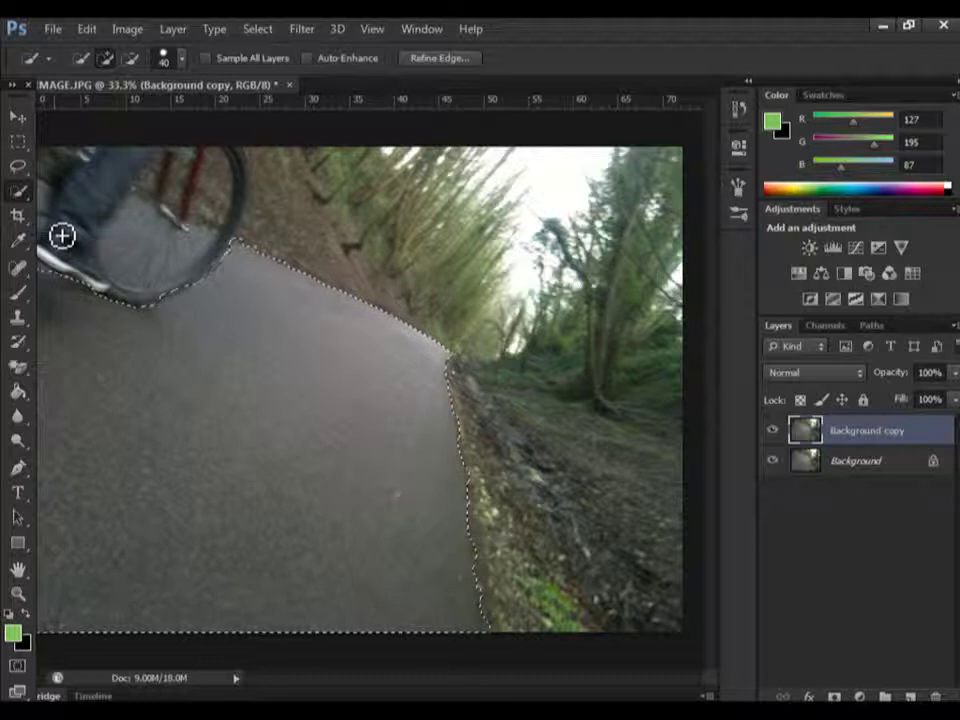
Step: Toggle Quick Mask on, off and on again to preview the road selection in red
key("q")
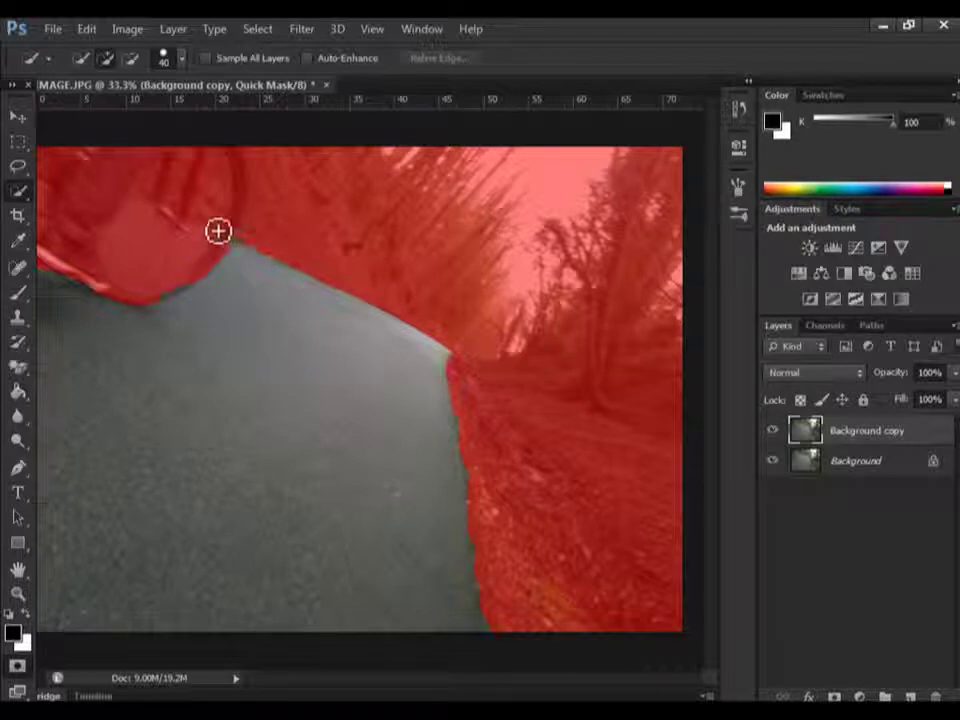
key("q")
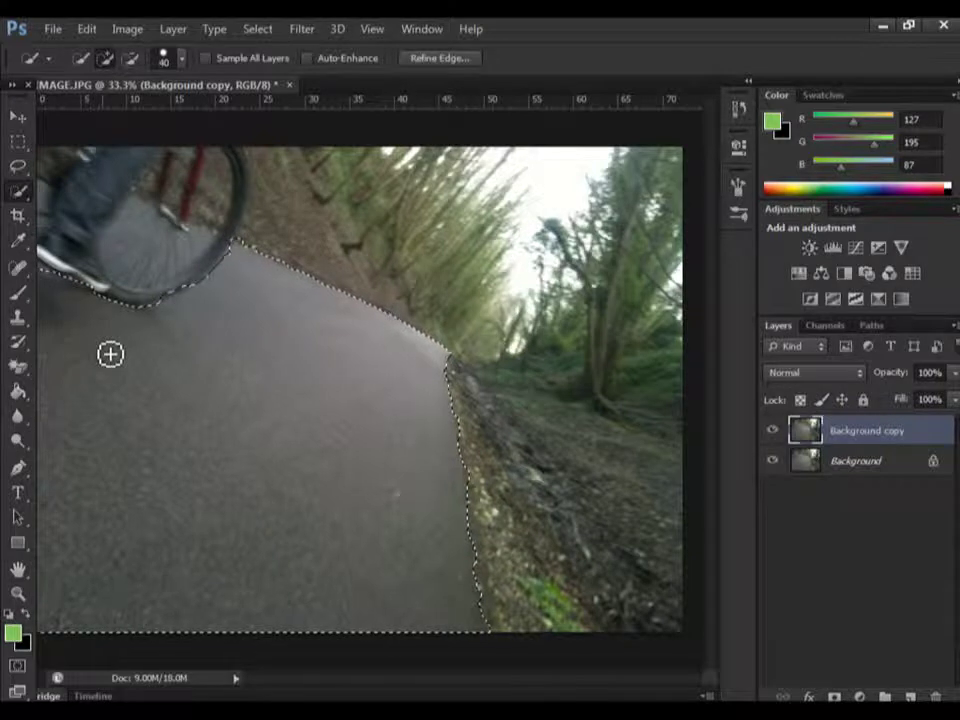
key("q")
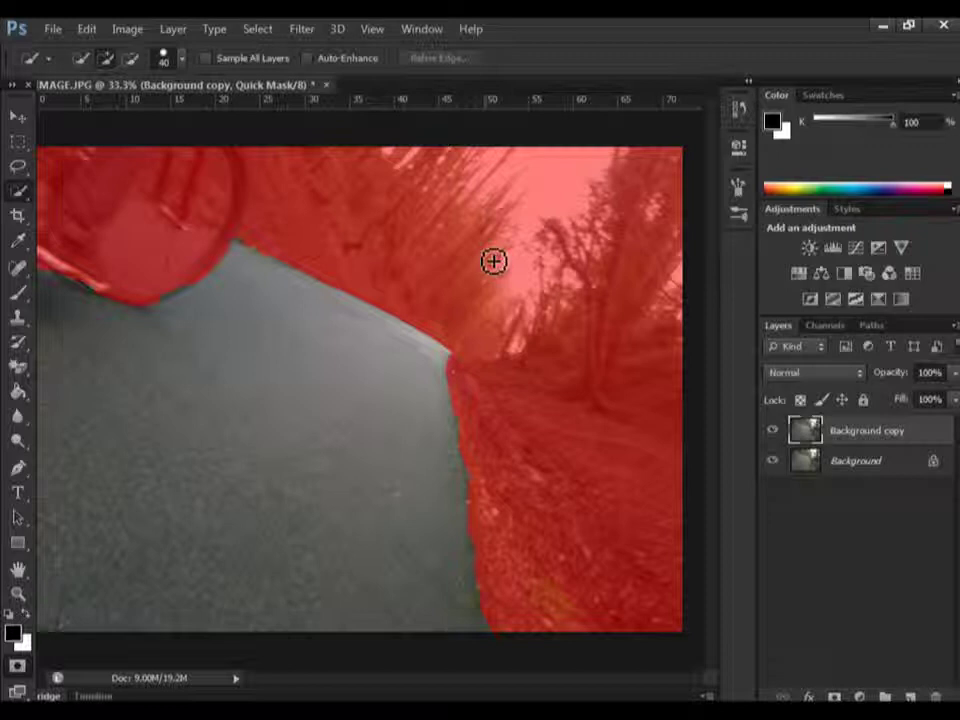
Step: Apply a Gaussian Blur of 16.5 pixels radius to the quick mask
left_click(300, 28)
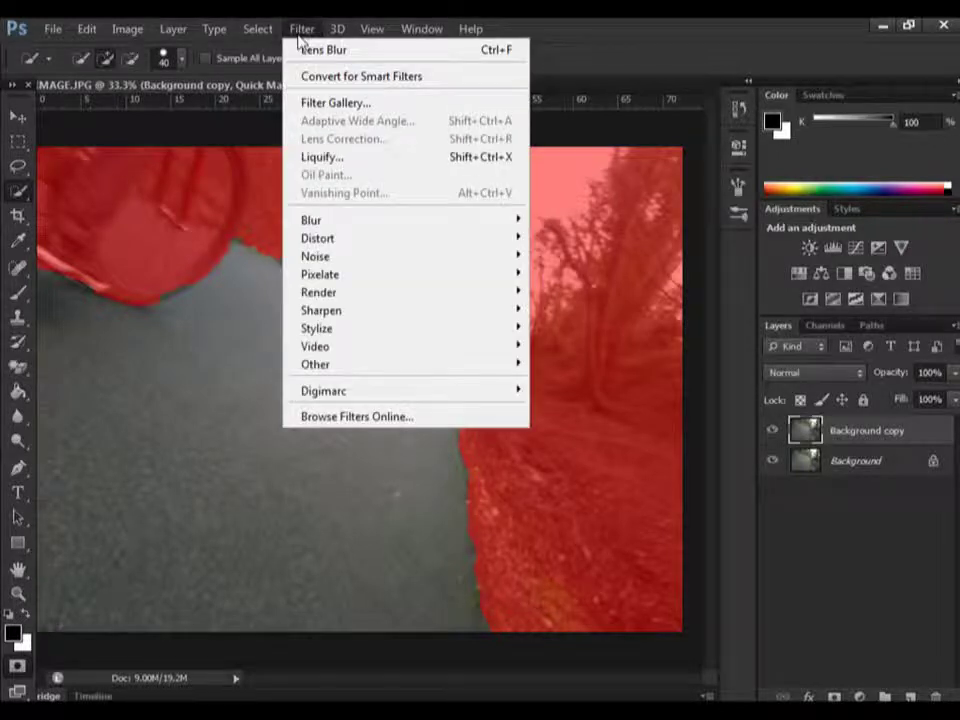
mouse_move(314, 225)
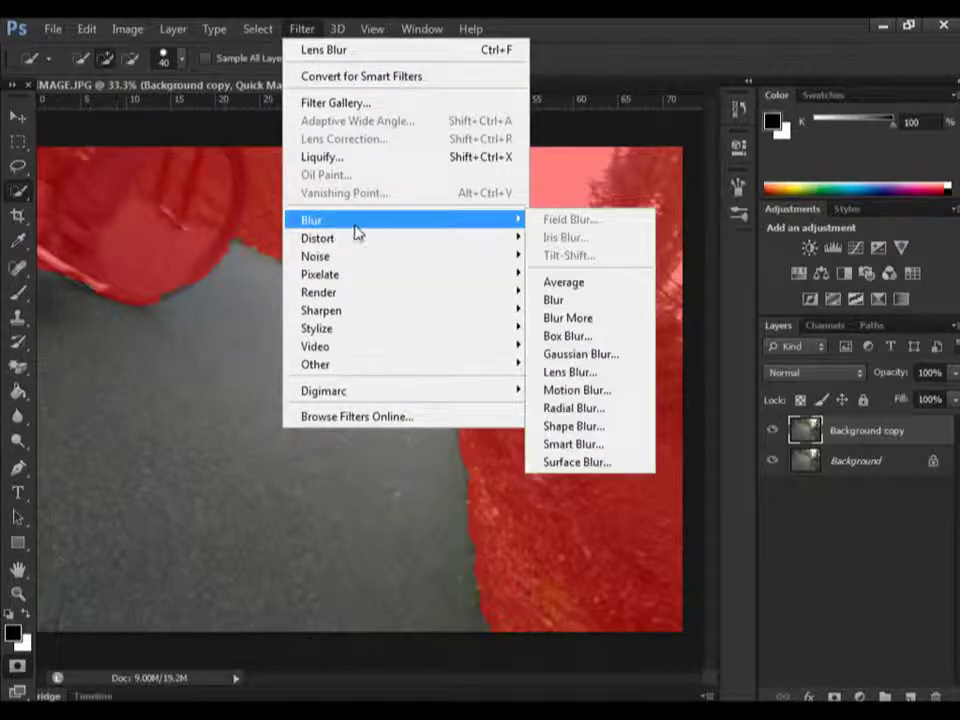
left_click(614, 358)
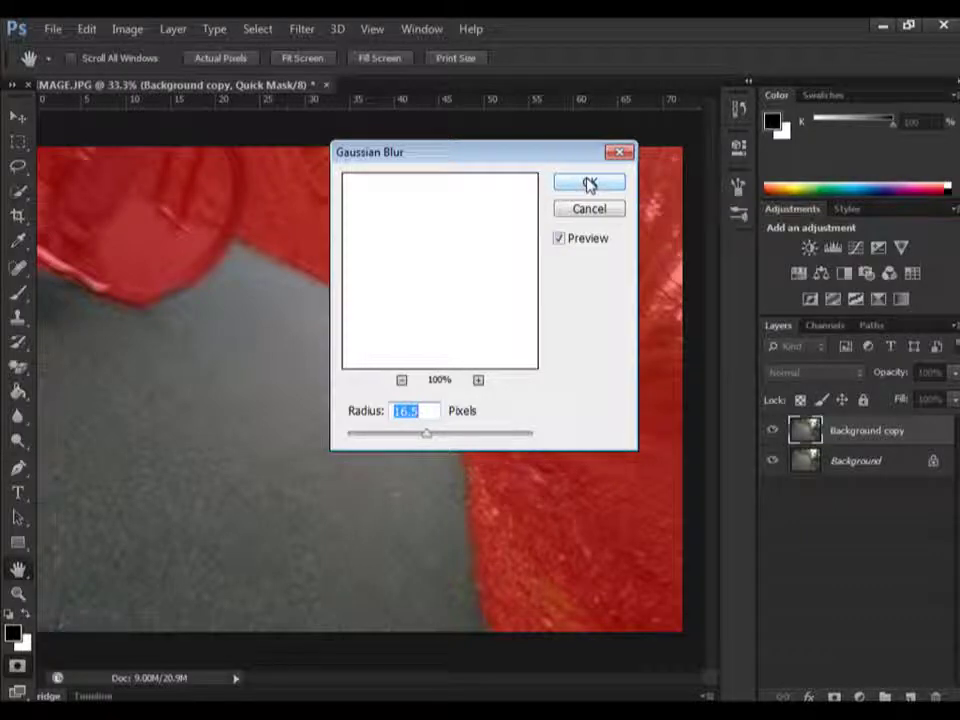
left_click(590, 183)
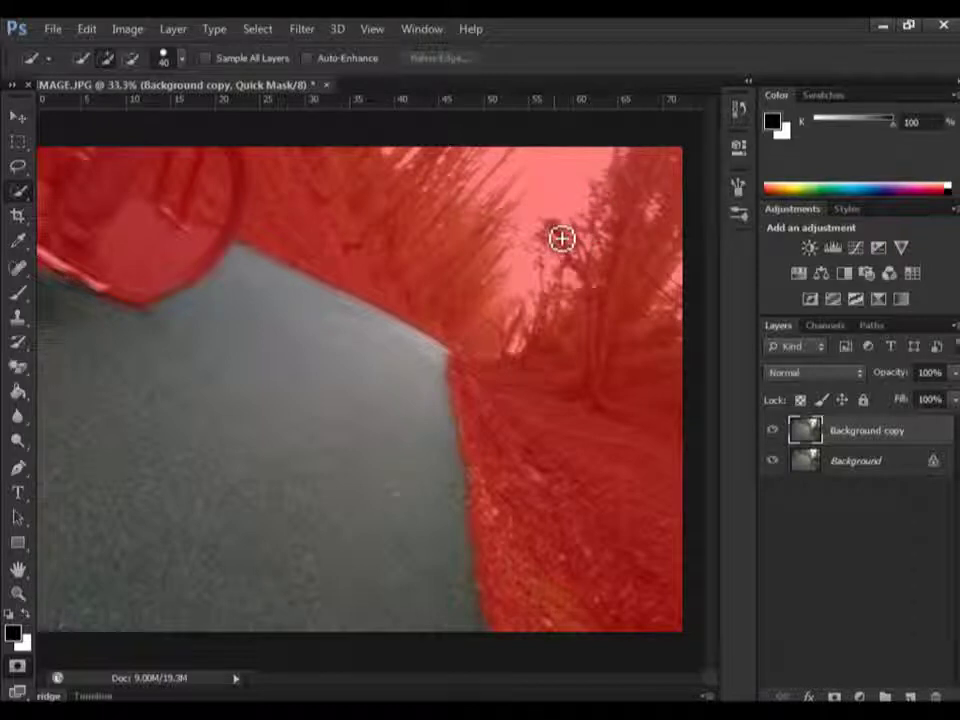
Step: Exit Quick Mask and save the selection as a new channel named 'selection'
key("q")
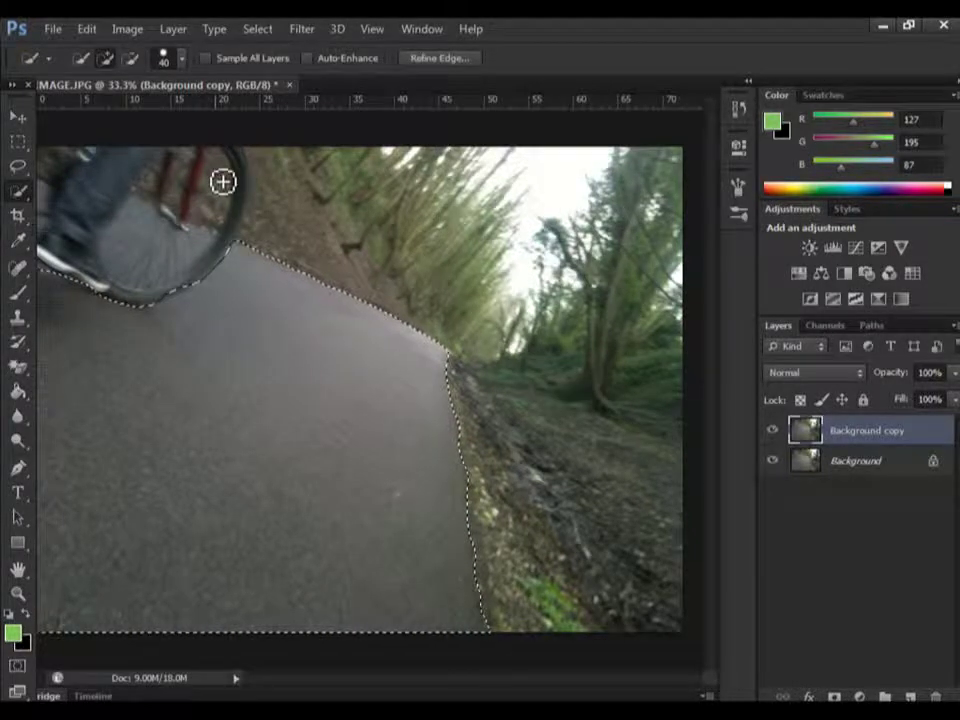
left_click(246, 37)
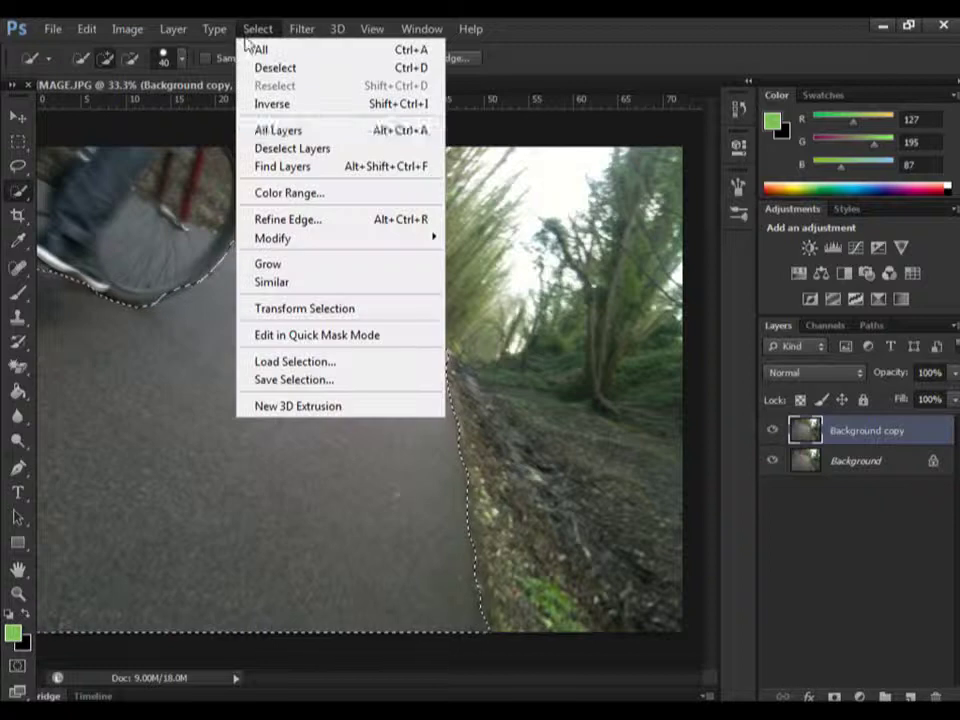
left_click(313, 380)
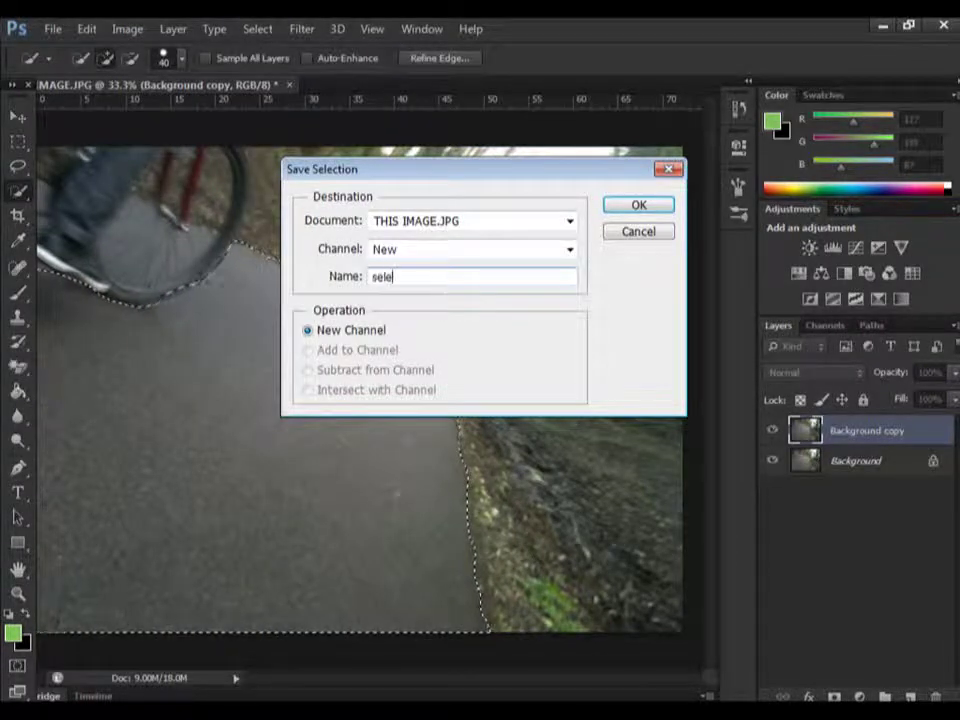
type("n")
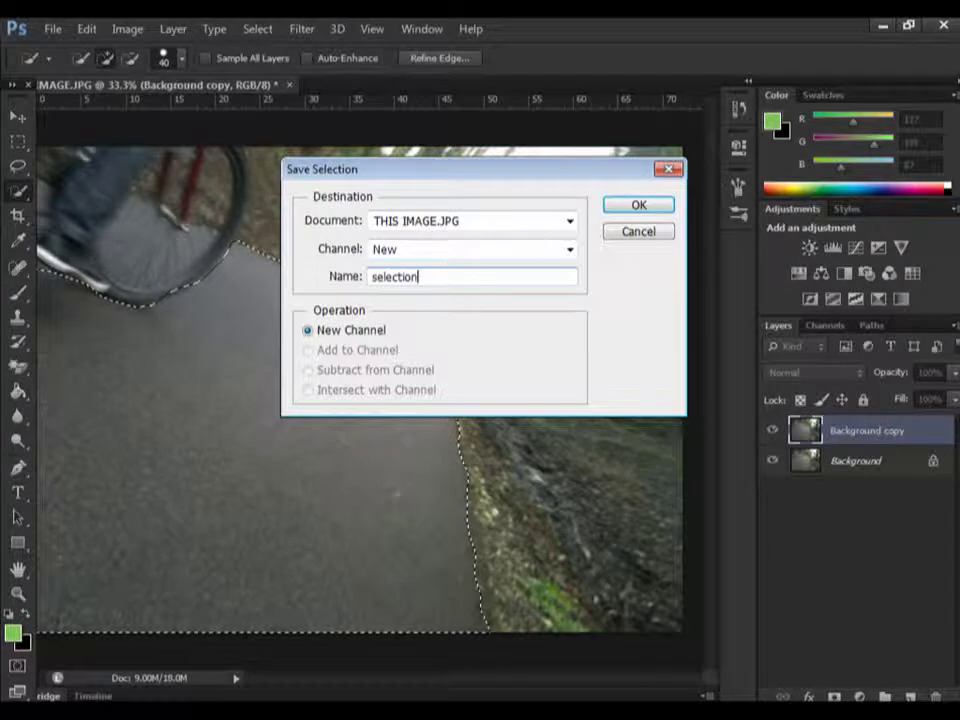
left_click(638, 206)
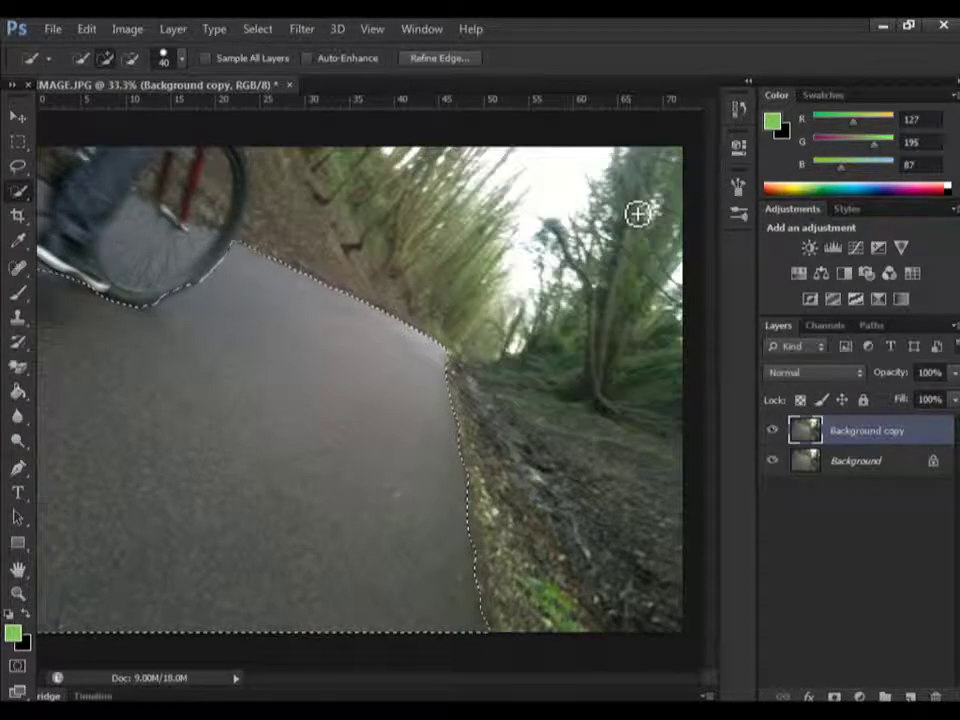
Step: Check the 'selection' alpha channel, return to Layers, and deselect with Ctrl+D
left_click(822, 334)
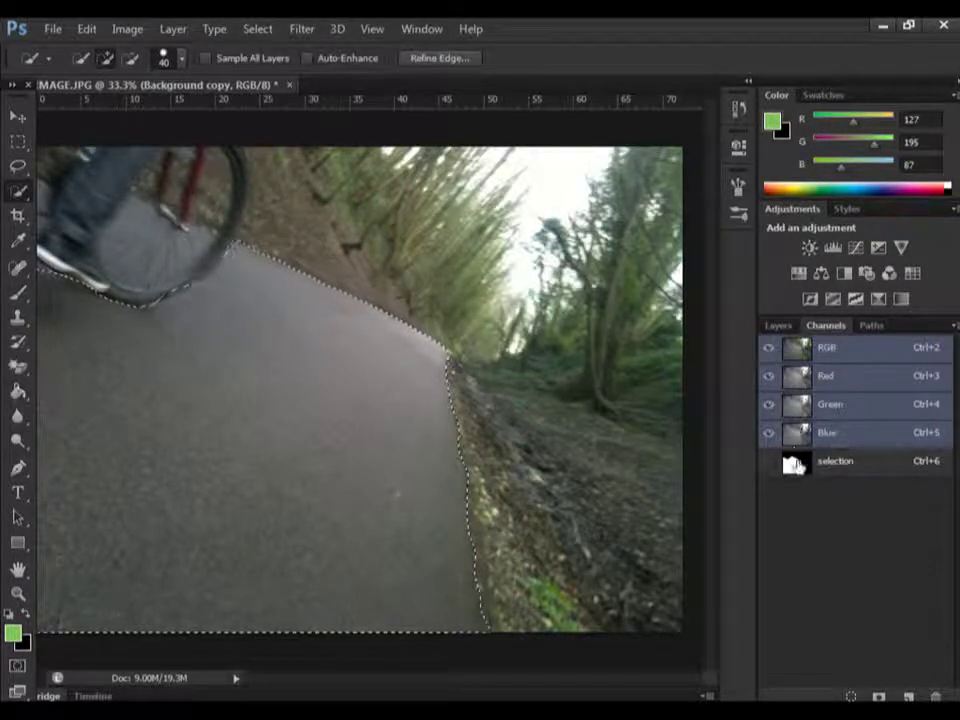
left_click(776, 326)
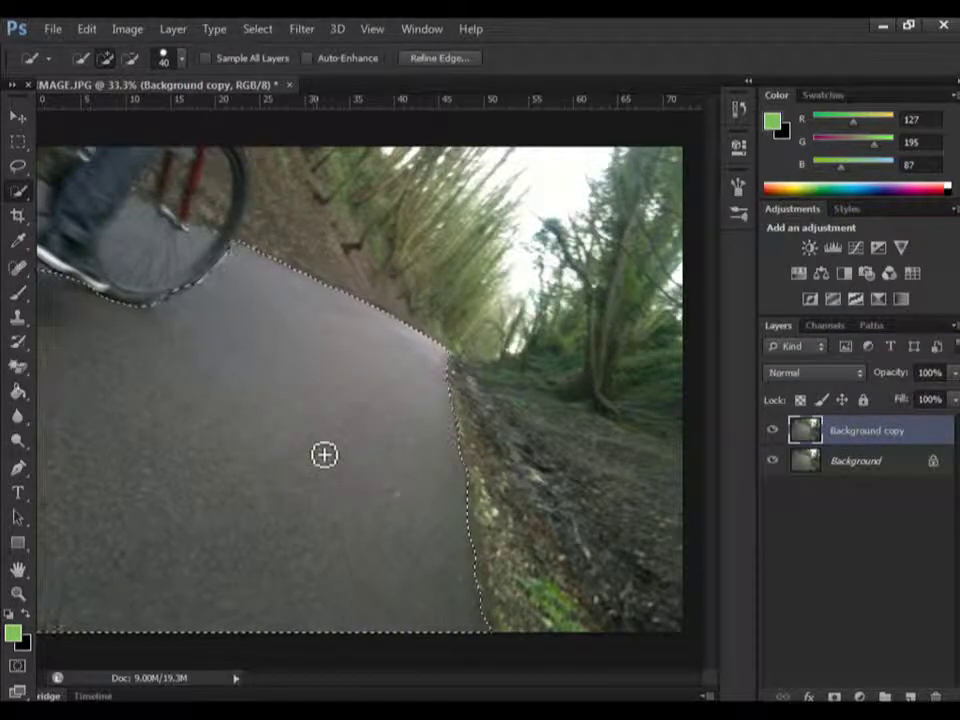
key("ctrl+d")
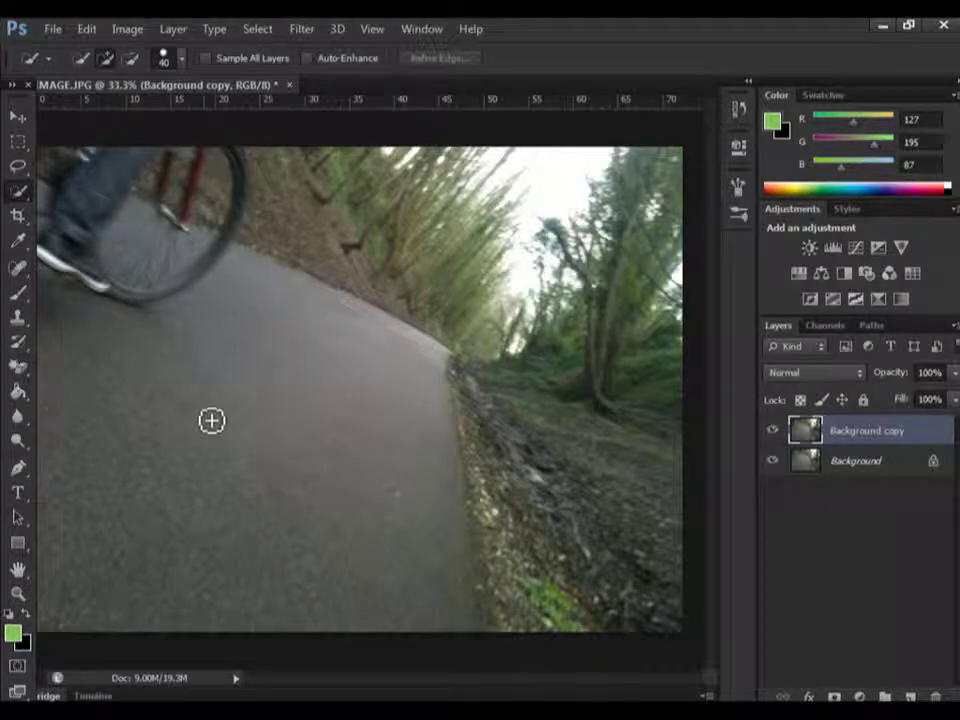
Step: Apply Lens Blur at radius 20 using the inverted 'selection' channel as depth map
left_click(305, 30)
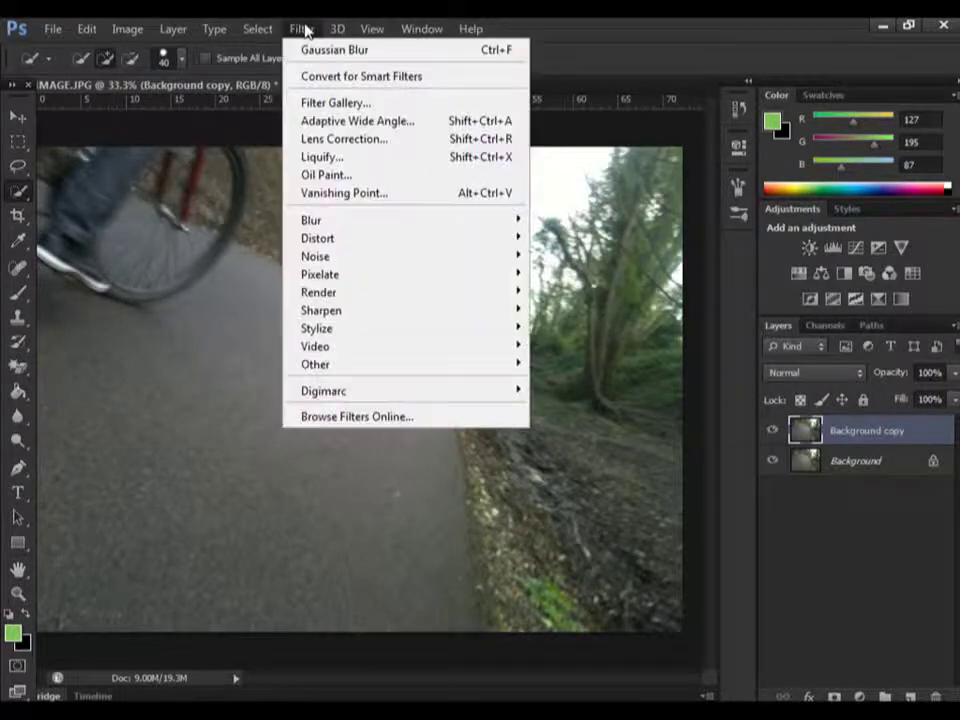
mouse_move(330, 226)
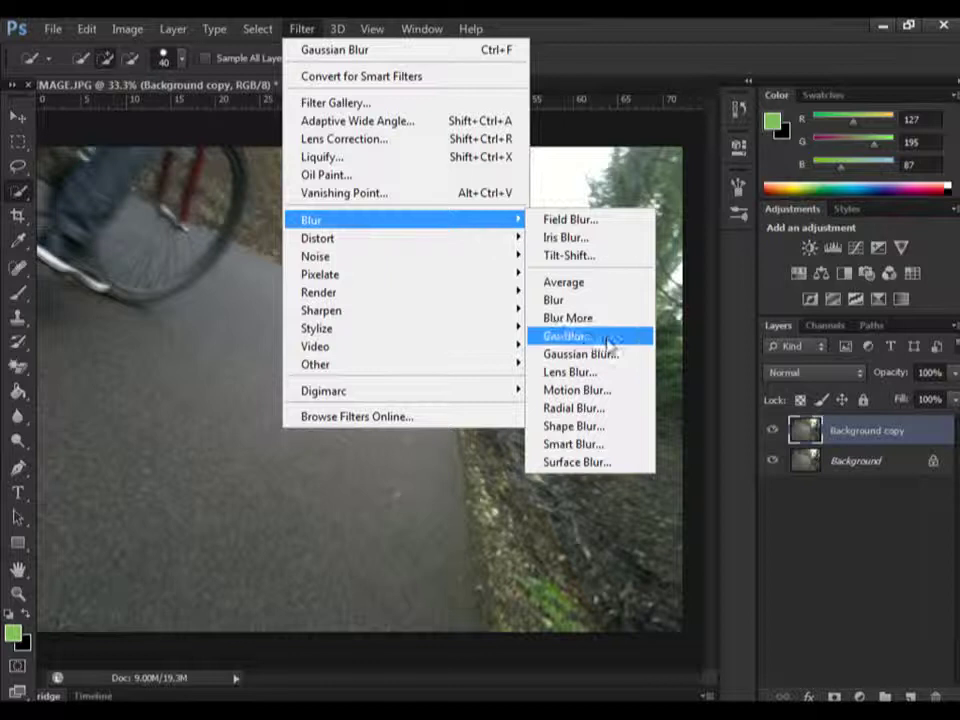
left_click(584, 375)
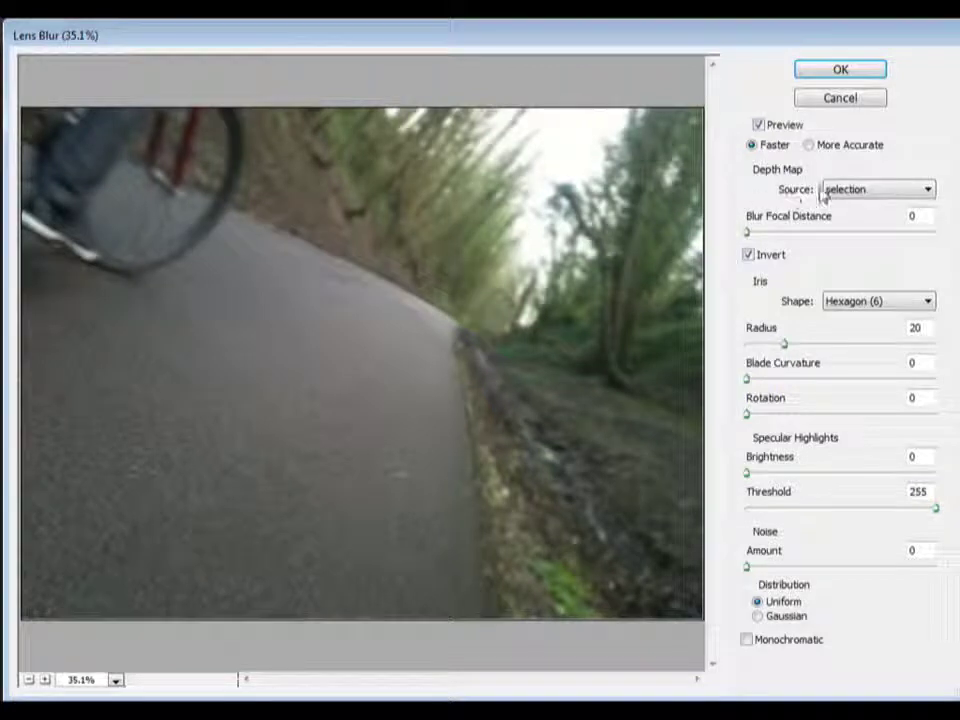
left_click(841, 191)
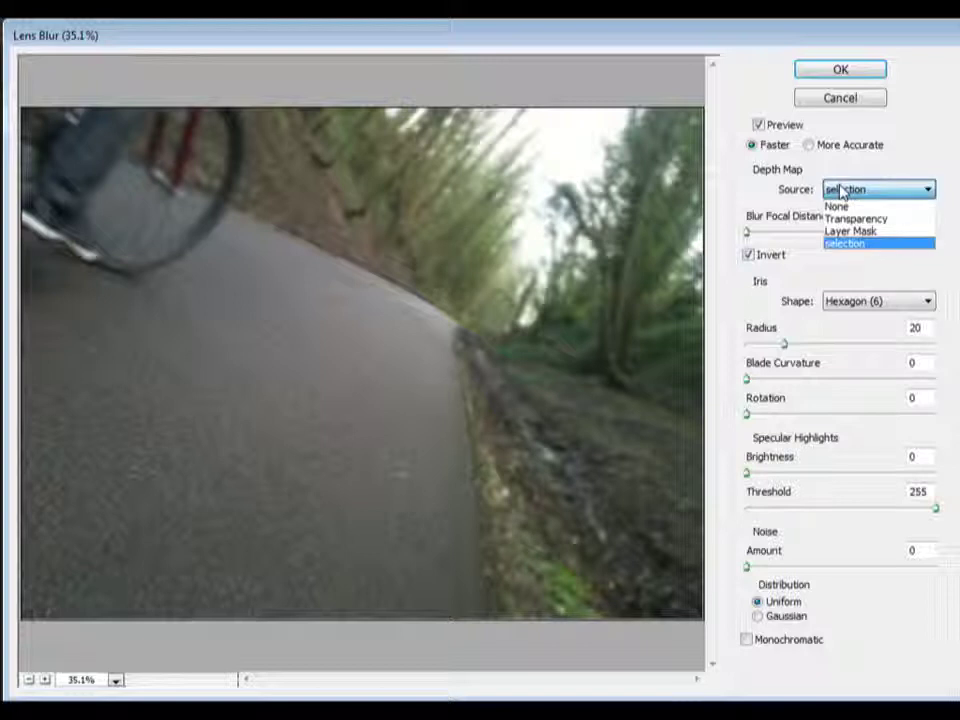
left_click(868, 245)
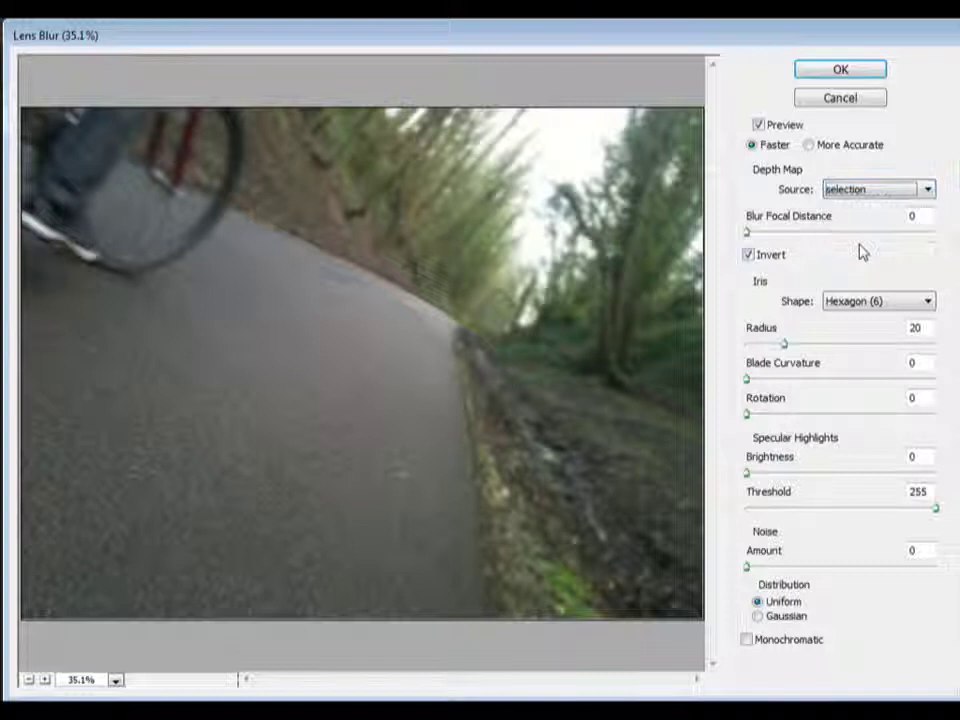
left_click(869, 82)
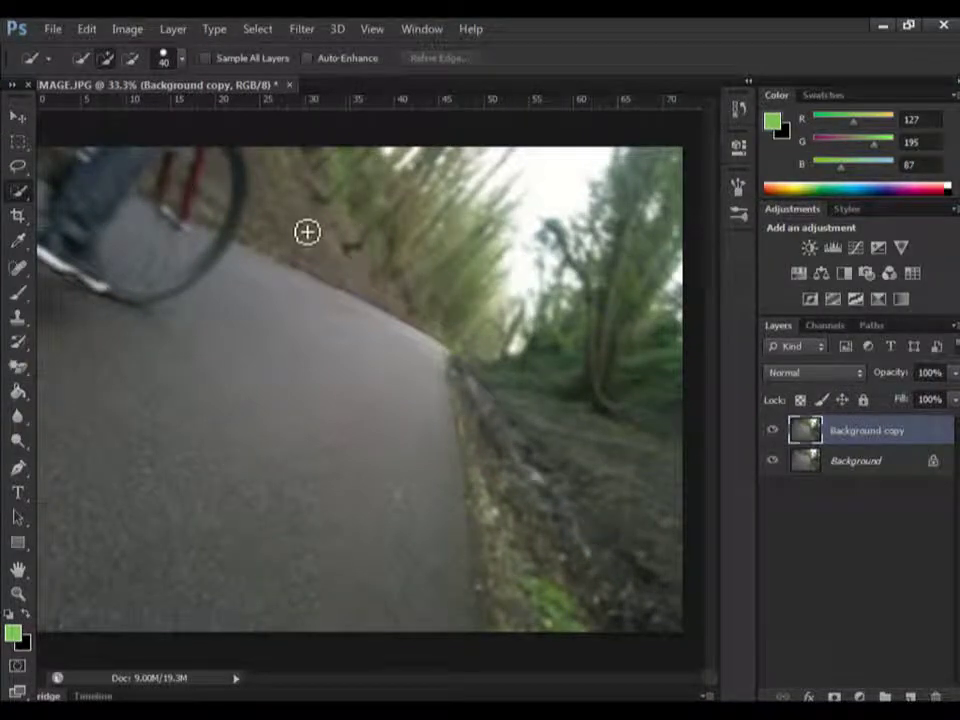
left_click(772, 432)
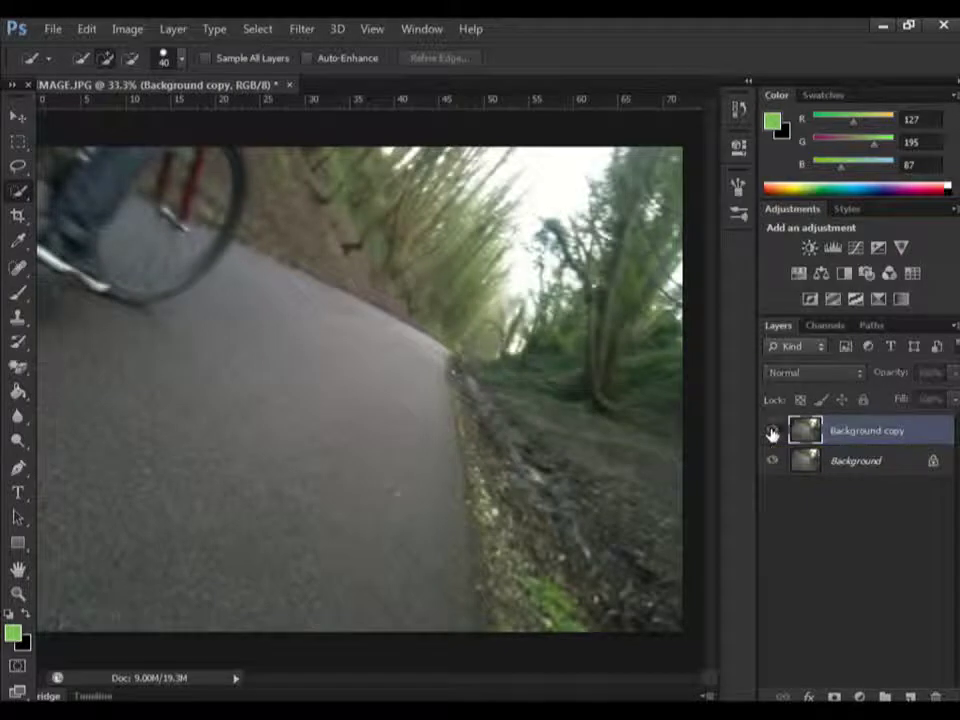
left_click(772, 432)
left_click(772, 432)
left_click(772, 432)
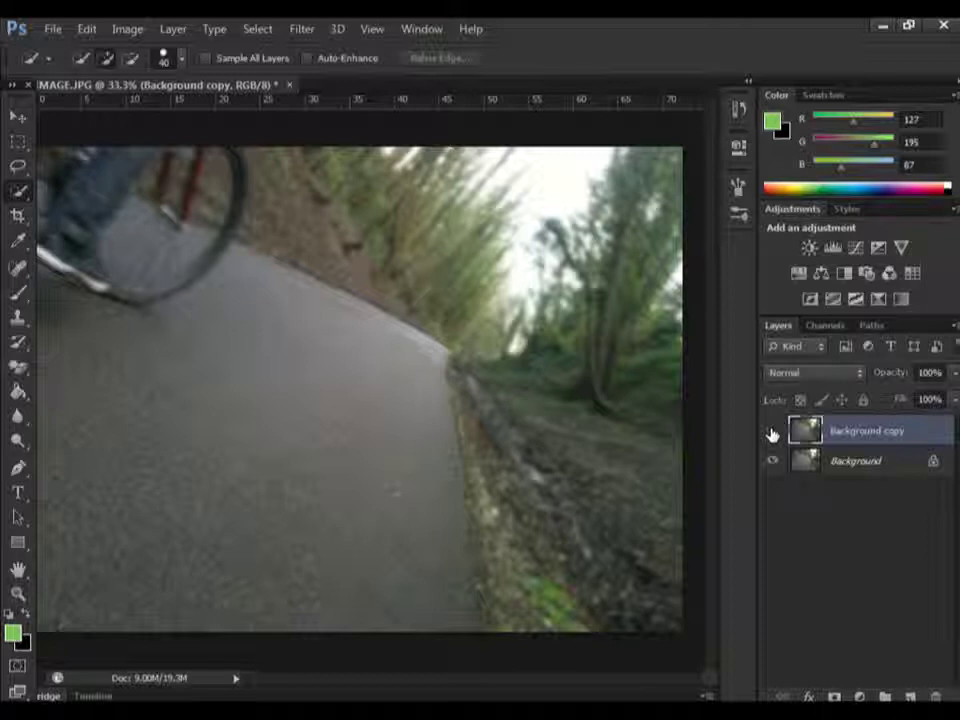
left_click(772, 432)
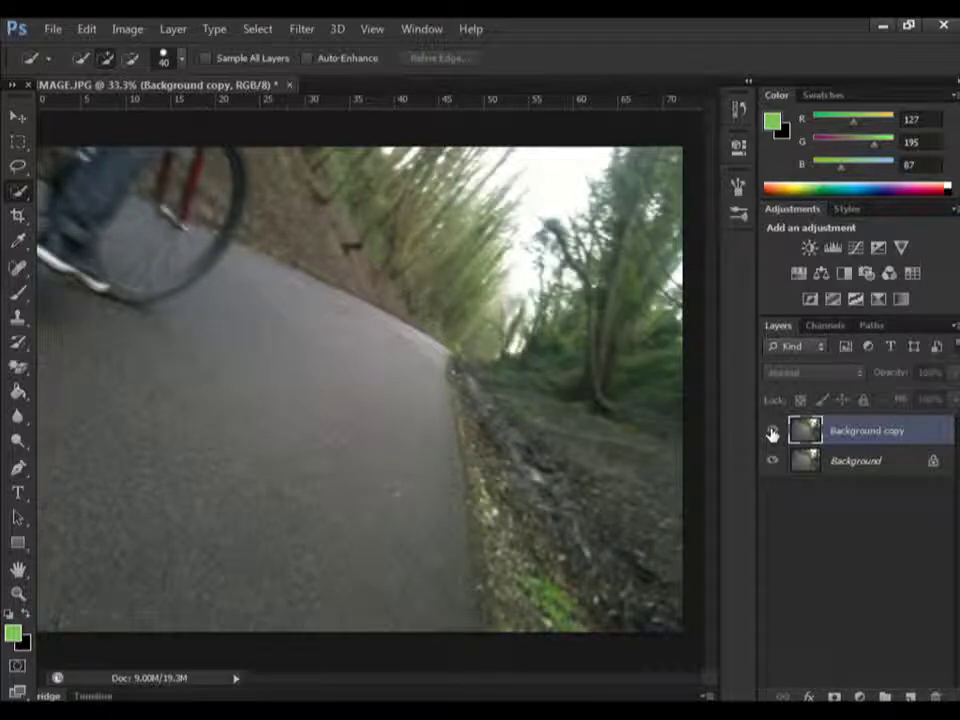
left_click(772, 432)
left_click(772, 432)
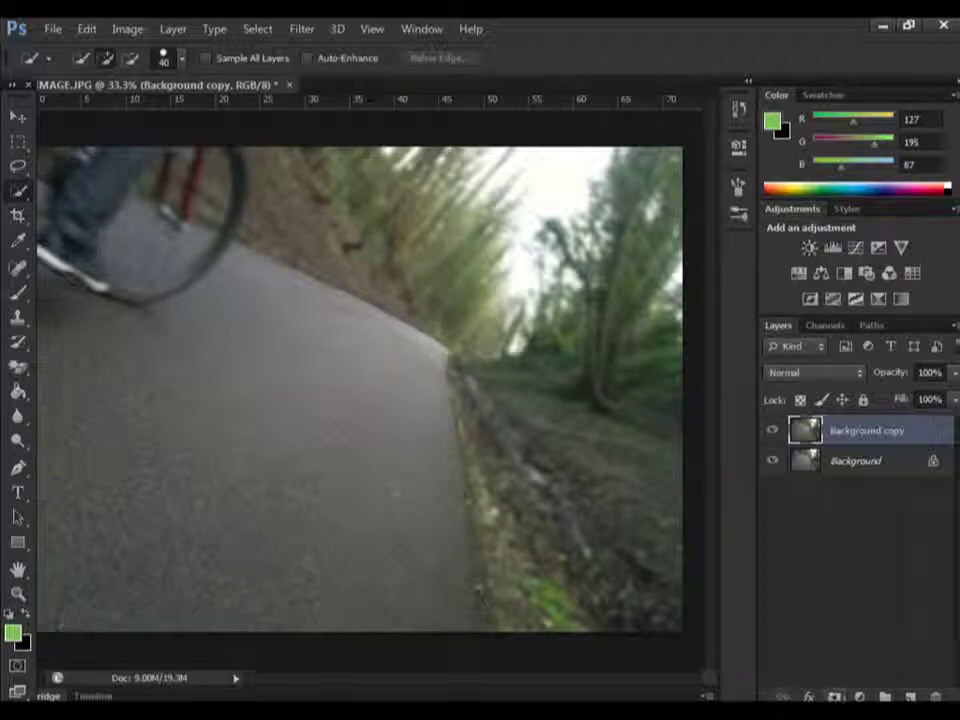
Step: Add a white layer mask to Background copy and ready the Brush with black foreground
left_click(834, 696)
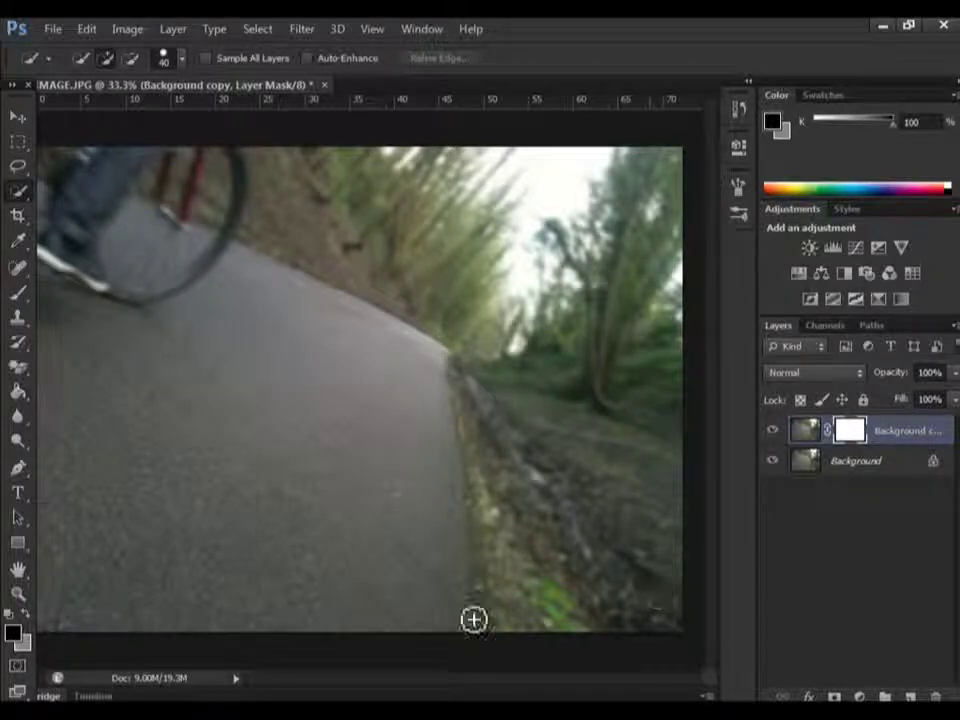
left_click(12, 633)
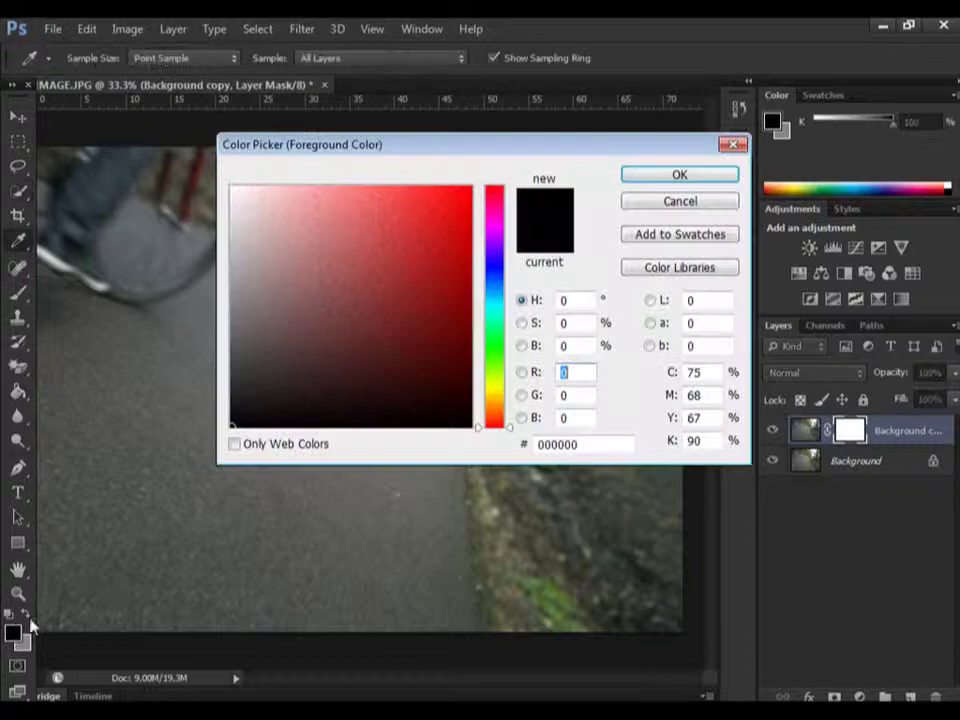
left_click(663, 177)
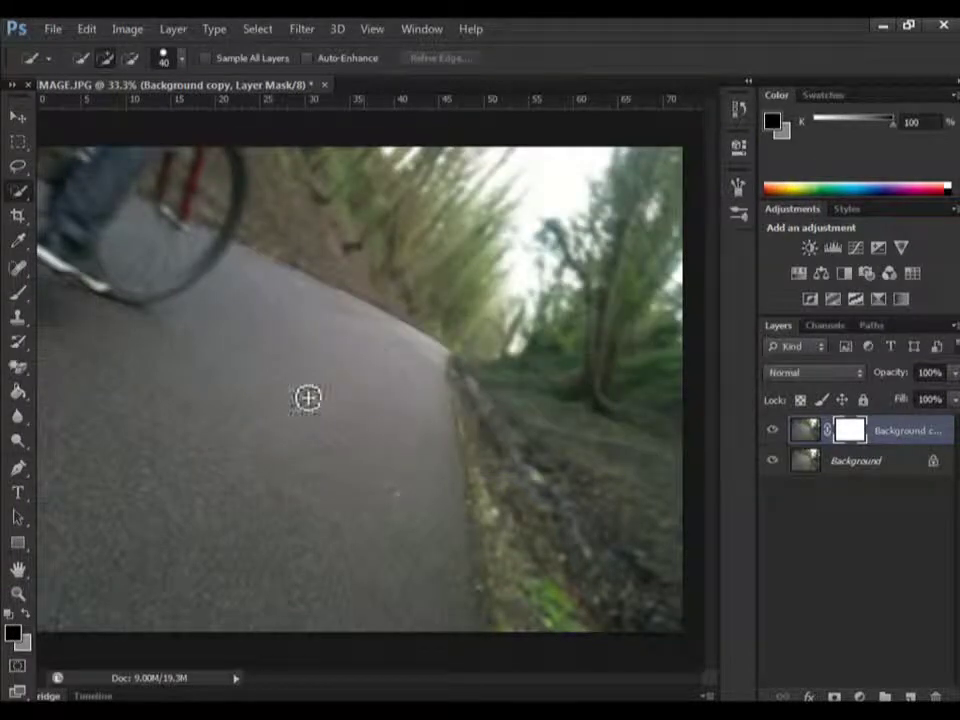
left_click(16, 295)
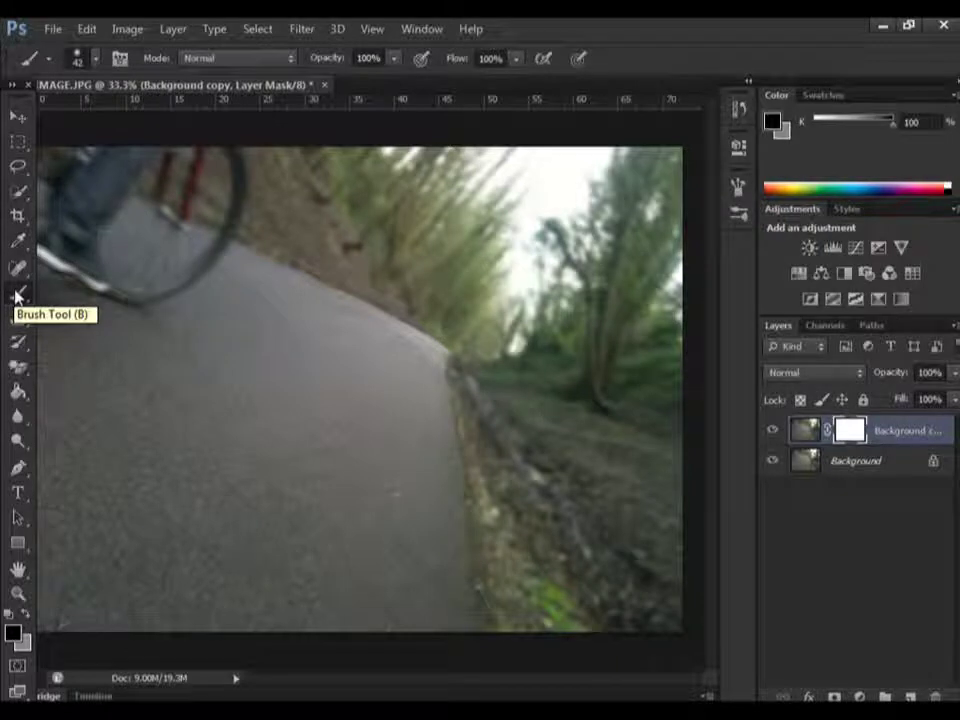
Step: Zoom in and paint black on the mask over the wheel spokes and rim top
scroll(294, 214, "up", 1)
scroll(294, 214, "up", 1)
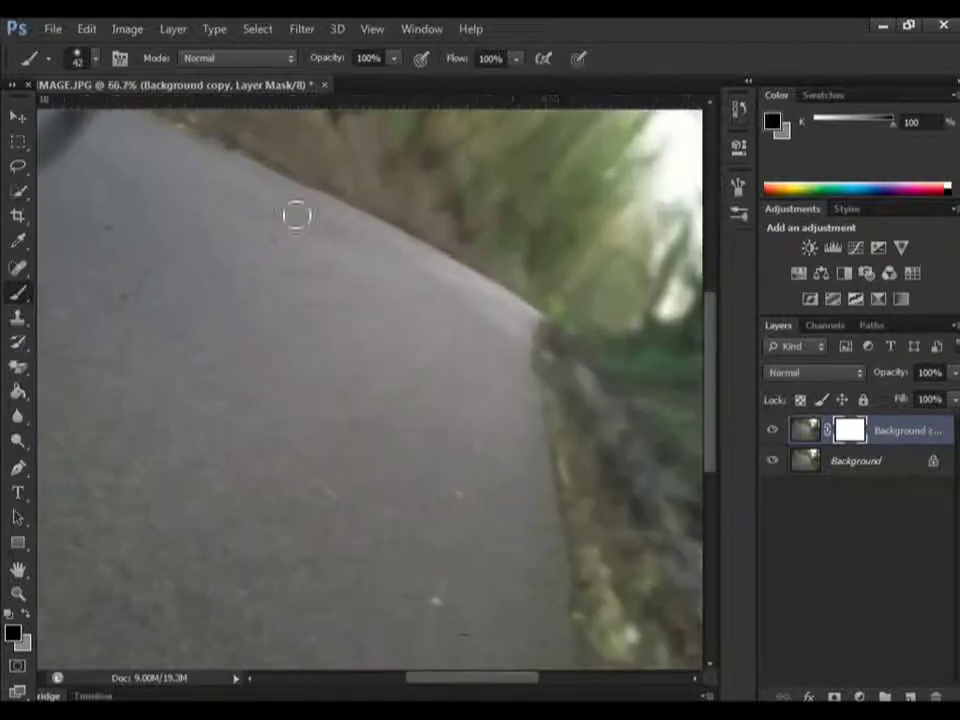
left_click_drag(481, 686, 407, 681)
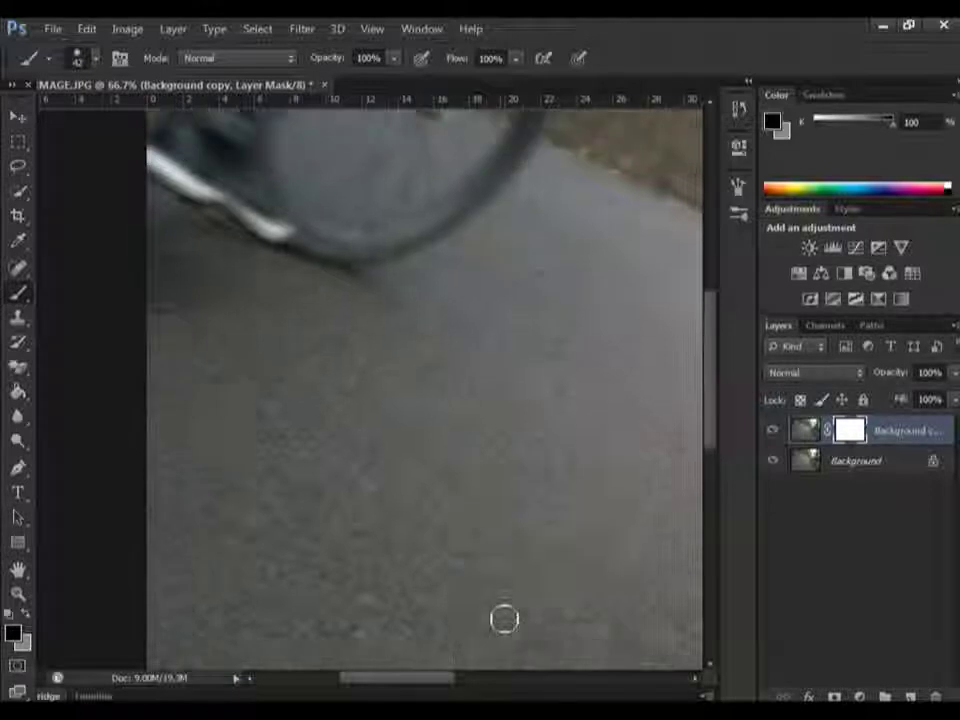
scroll(504, 619, "up", 5)
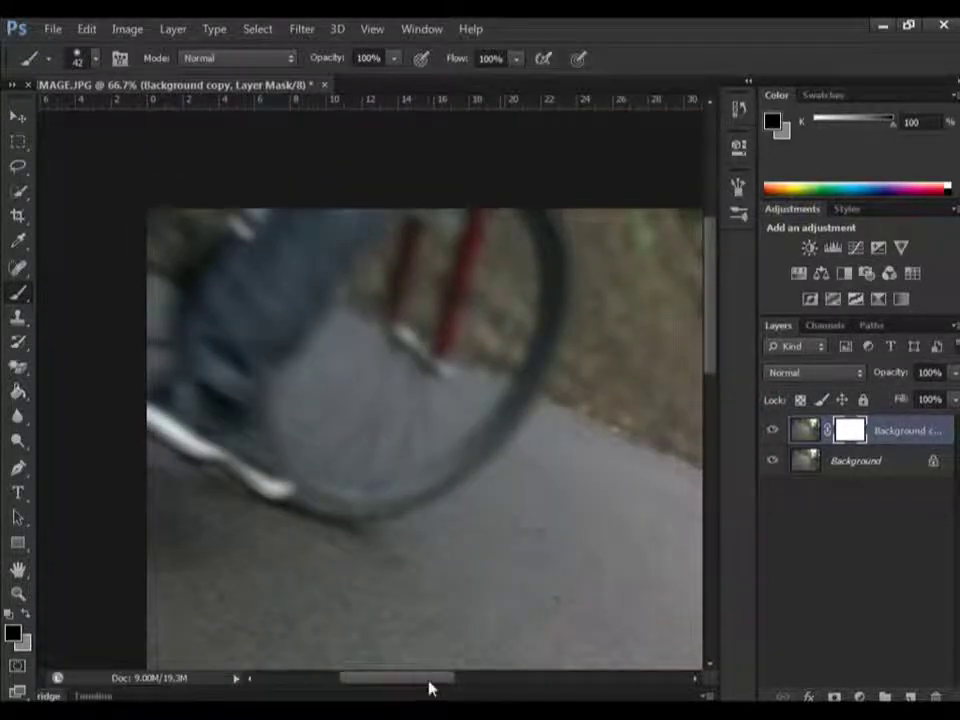
left_click_drag(431, 684, 450, 684)
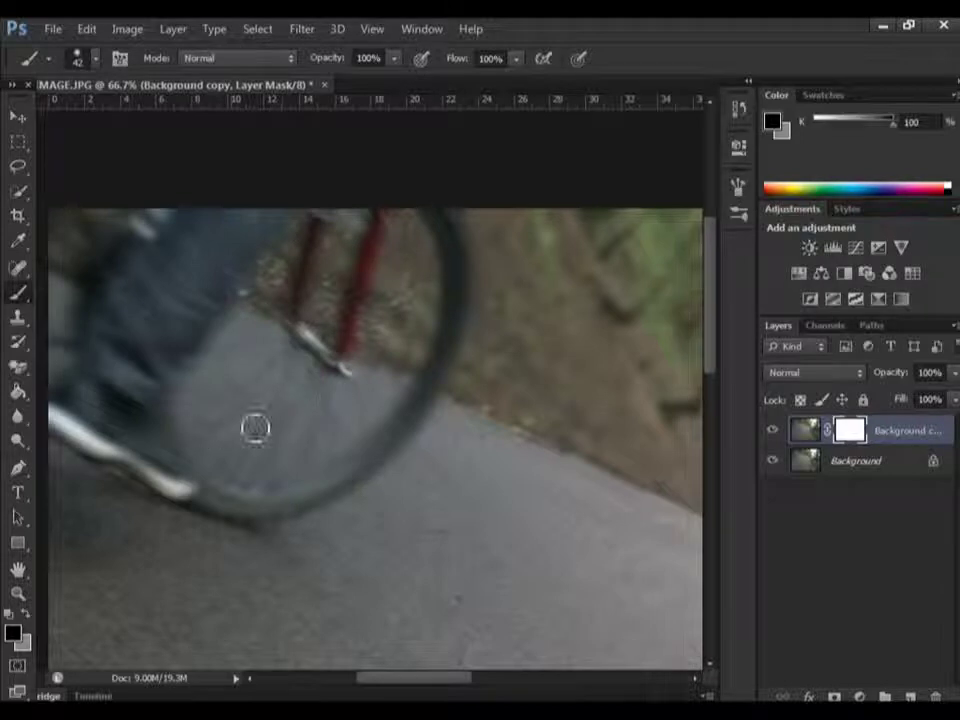
mouse_move(252, 507)
left_mouse_down()
mouse_move(320, 503)
mouse_move(372, 454)
mouse_move(274, 451)
mouse_move(249, 465)
mouse_move(342, 427)
mouse_move(303, 479)
mouse_move(386, 454)
mouse_move(435, 326)
left_mouse_up()
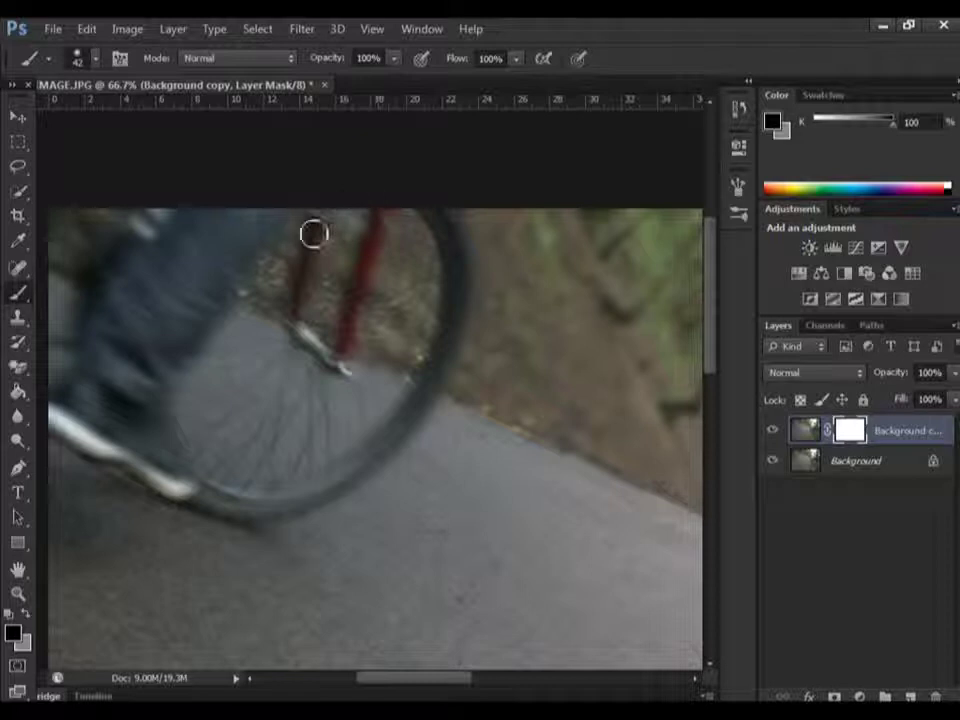
mouse_move(423, 214)
left_mouse_down()
mouse_move(441, 219)
mouse_move(463, 276)
mouse_move(452, 349)
mouse_move(405, 328)
left_mouse_up()
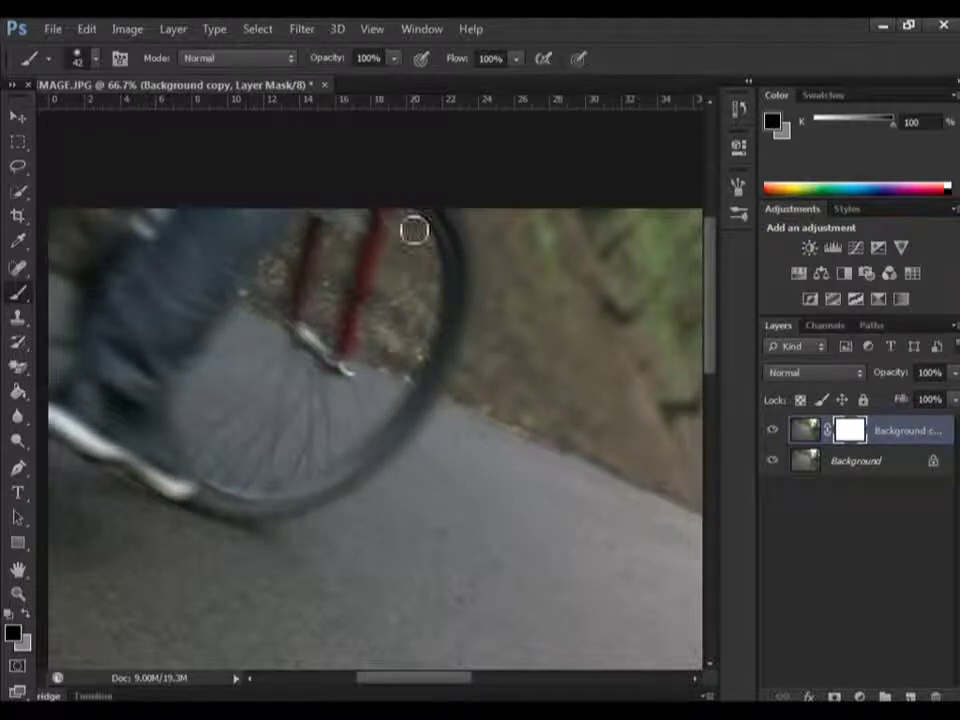
Step: Paint the mask over the left edge, the shoe and sole, and the rider's leg
mouse_move(94, 309)
left_mouse_down()
mouse_move(66, 259)
mouse_move(58, 213)
left_mouse_up()
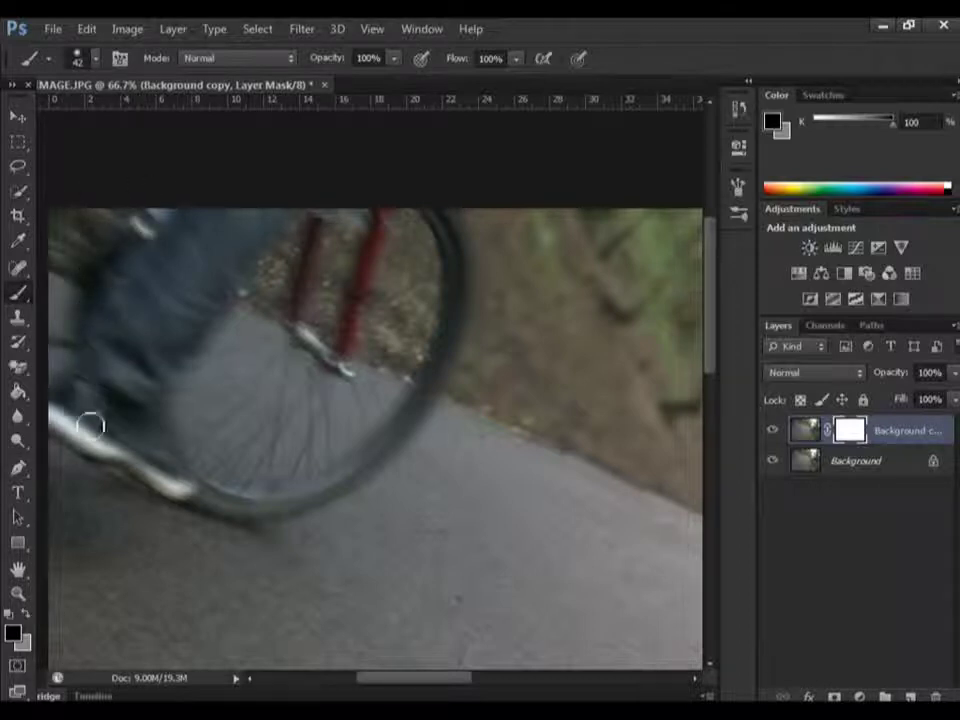
mouse_move(126, 427)
left_mouse_down()
mouse_move(75, 366)
mouse_move(199, 497)
mouse_move(201, 284)
mouse_move(143, 290)
mouse_move(196, 227)
mouse_move(246, 463)
mouse_move(329, 481)
mouse_move(358, 464)
mouse_move(261, 511)
mouse_move(313, 490)
mouse_move(397, 360)
mouse_move(265, 251)
mouse_move(323, 231)
mouse_move(423, 231)
mouse_move(438, 219)
mouse_move(469, 300)
mouse_move(443, 373)
mouse_move(355, 473)
left_mouse_up()
scroll(352, 473, "down", 2)
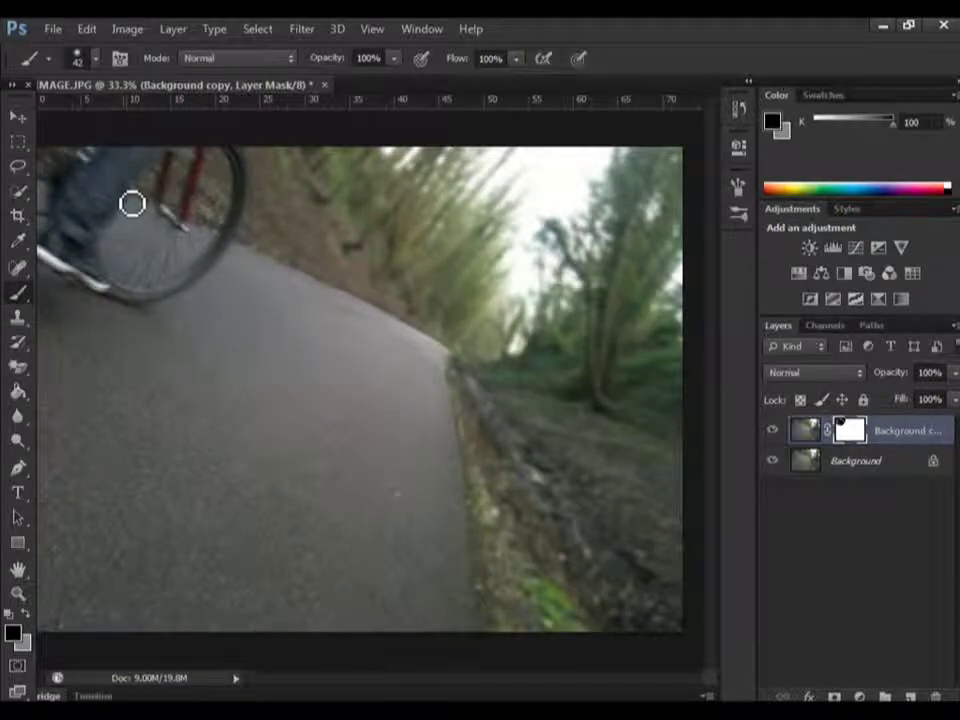
left_click_drag(132, 204, 148, 248)
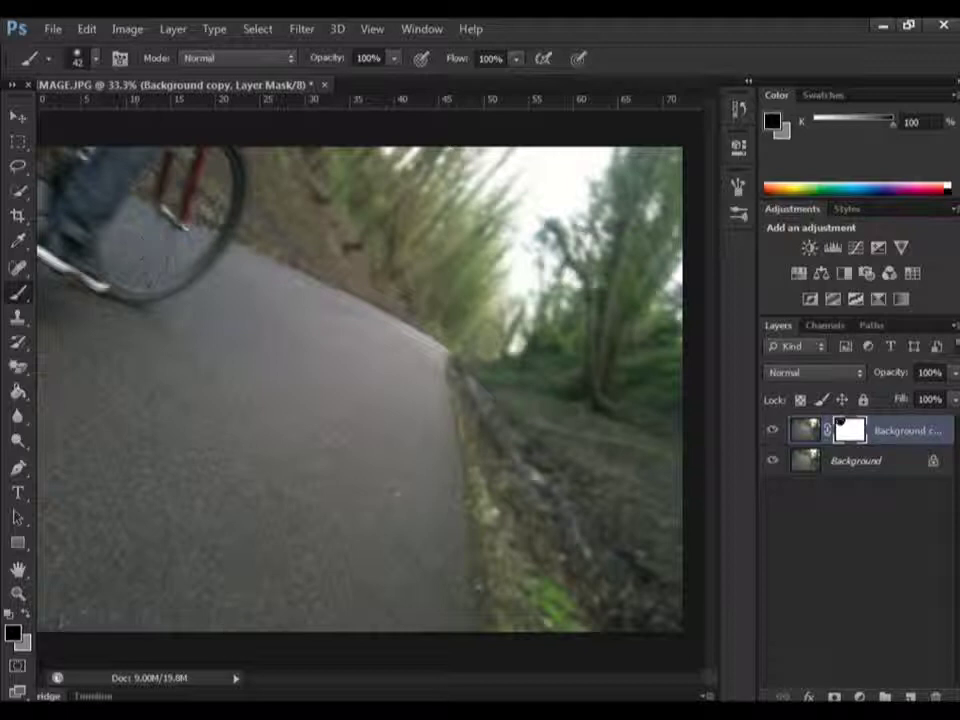